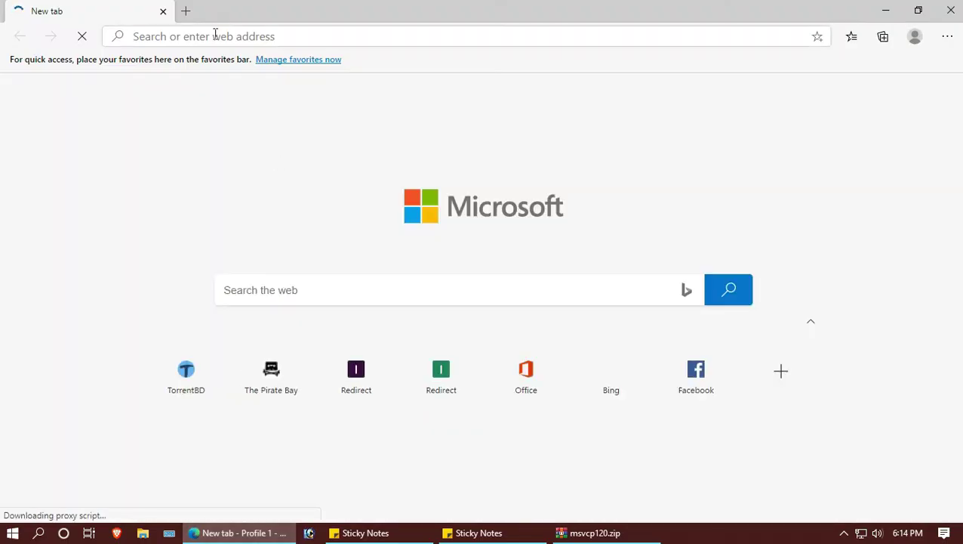
# Search Google for msvcp120.dll to find the DLL-files.com free download result
pyautogui.click(215, 36)
pyautogui.write('ms')
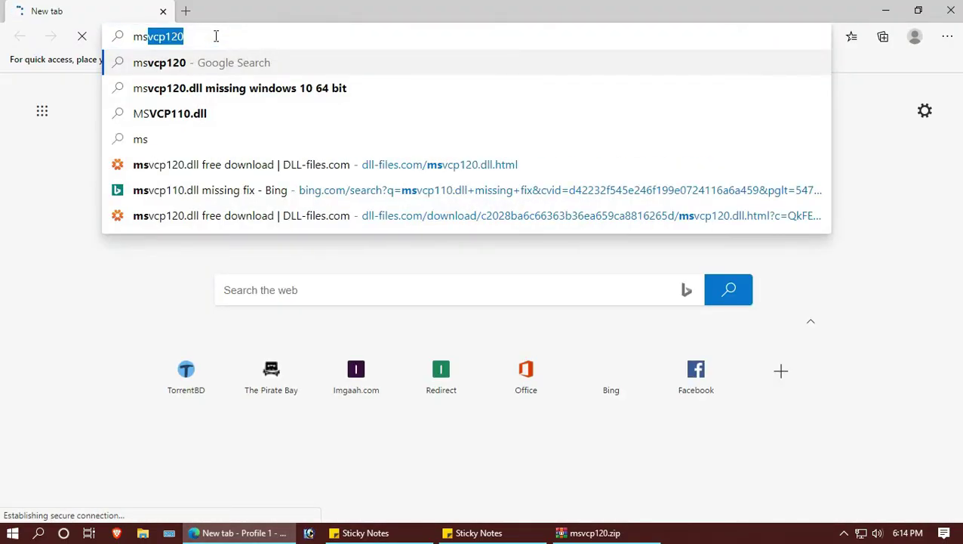
pyautogui.write('vcp12')
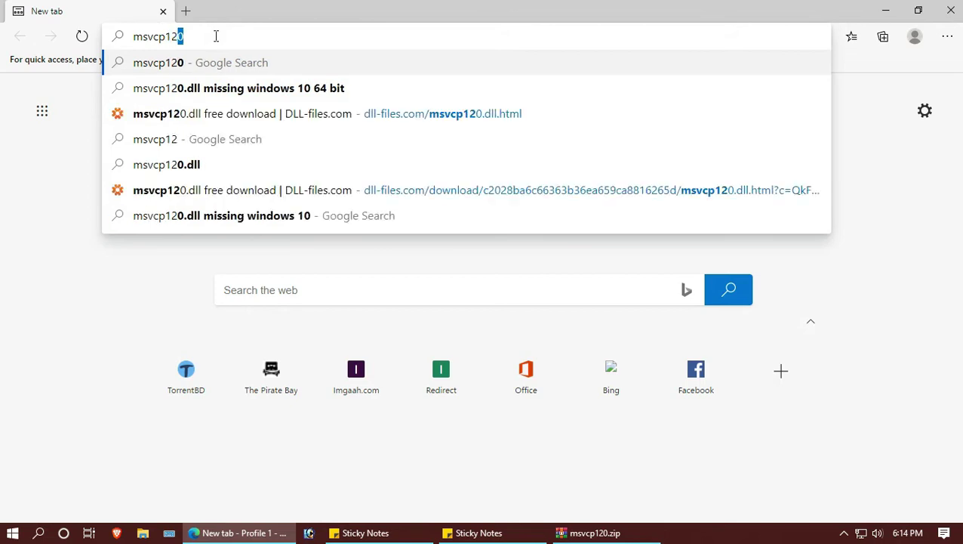
pyautogui.write('0.dll')
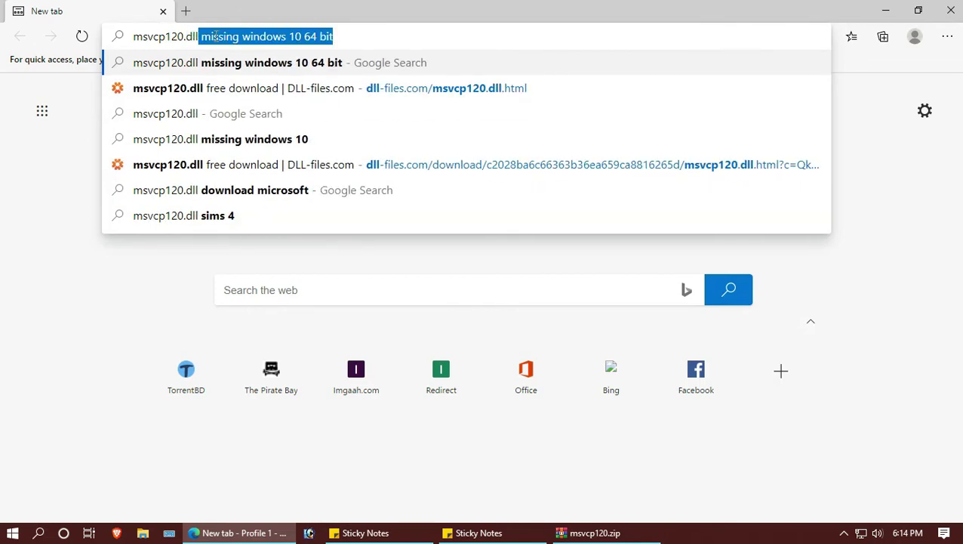
pyautogui.press('Delete')
pyautogui.press('Return')
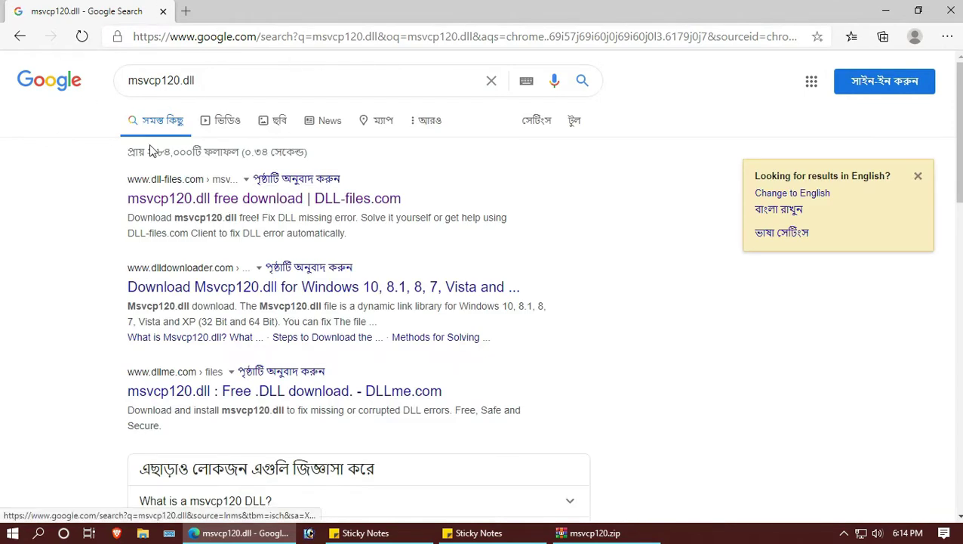
pyautogui.tripleClick(104, 177)
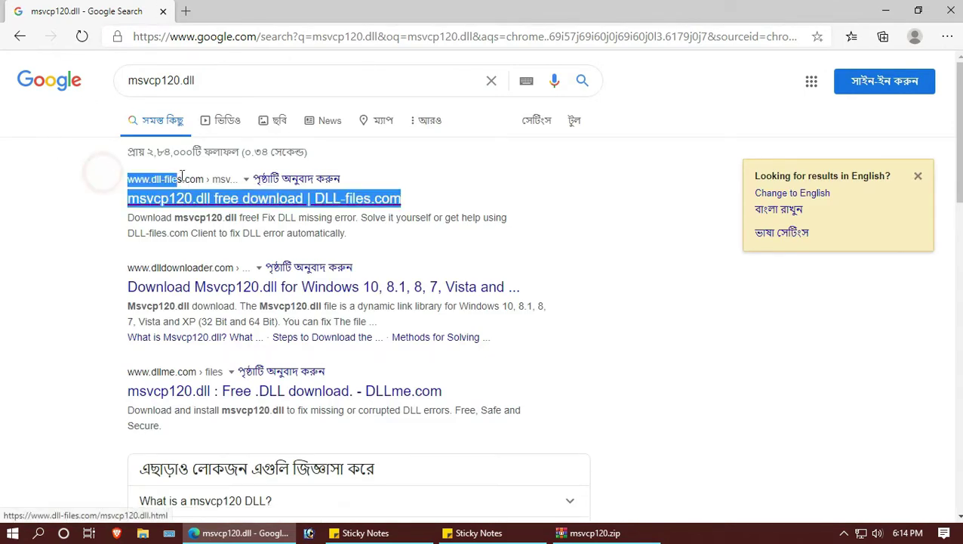
pyautogui.click(113, 198)
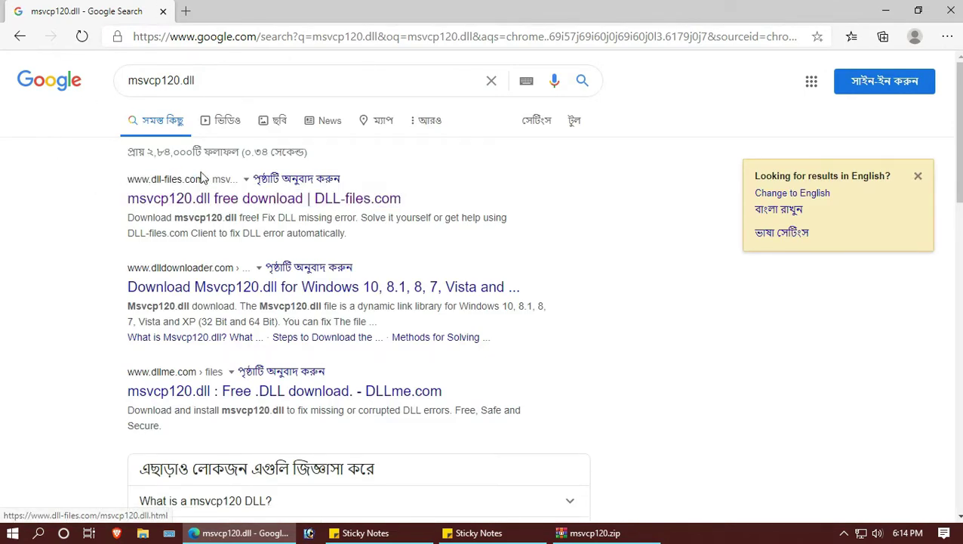
# Open the DLL-files.com msvcp120.dll page and find the 32-bit and 64-bit 12.0.40664.0 versions
pyautogui.click(171, 199)
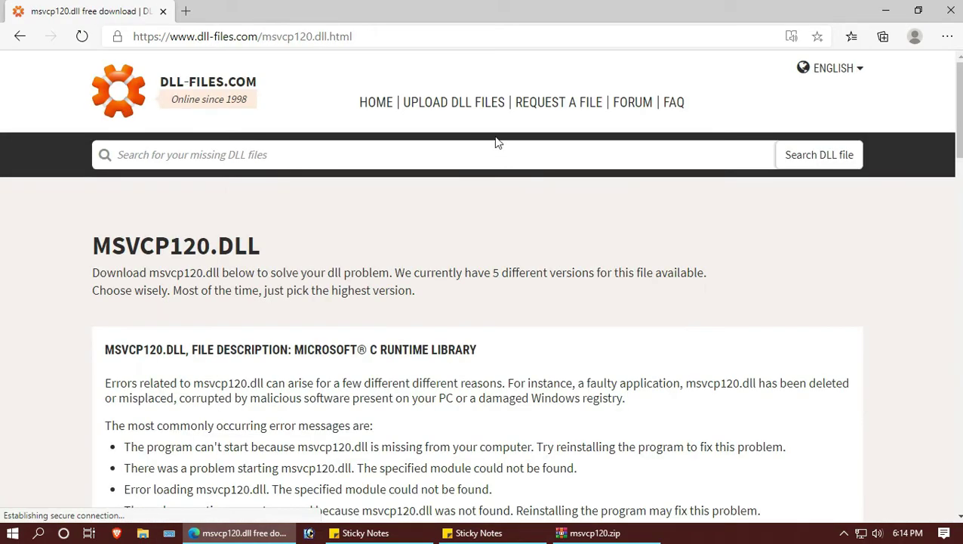
pyautogui.scroll(-15, 325, 268)
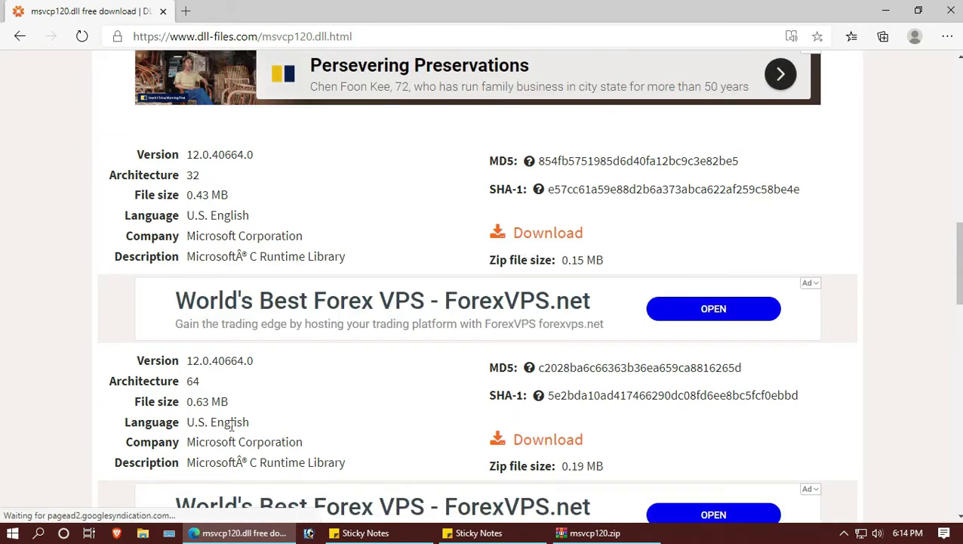
pyautogui.doubleClick(192, 175)
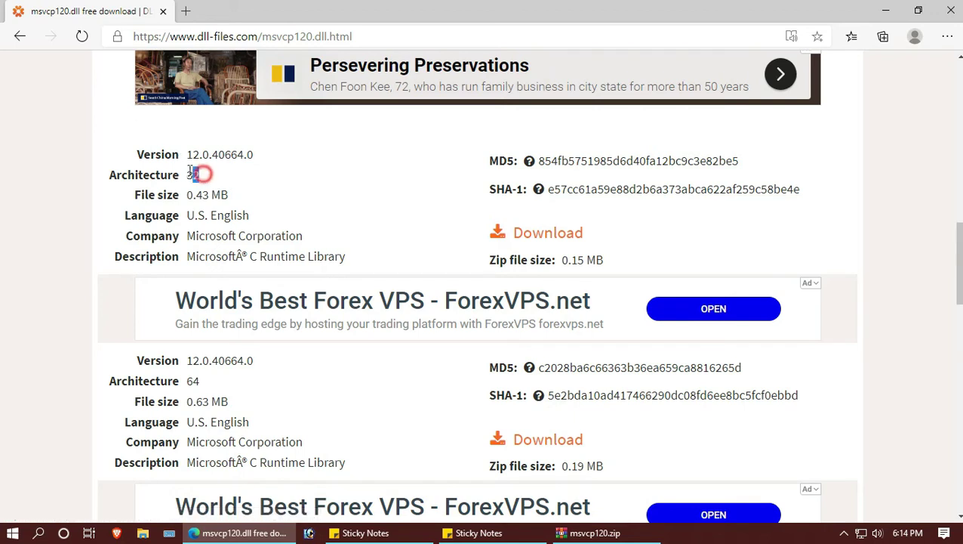
pyautogui.moveTo(202, 384); pyautogui.dragTo(0, 392)
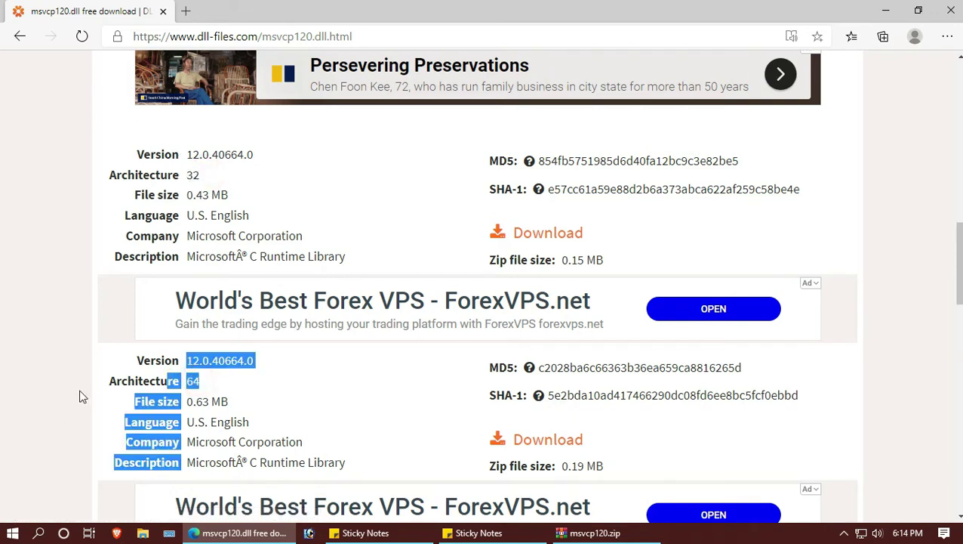
# Check the System page to confirm the PC runs 64-bit Windows 10 Pro
pyautogui.click(11, 533)
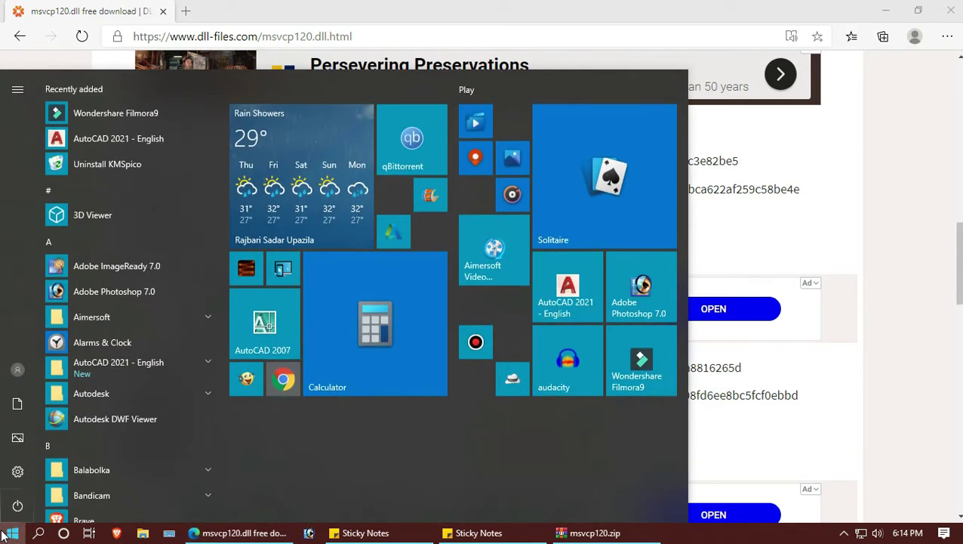
pyautogui.write('sys')
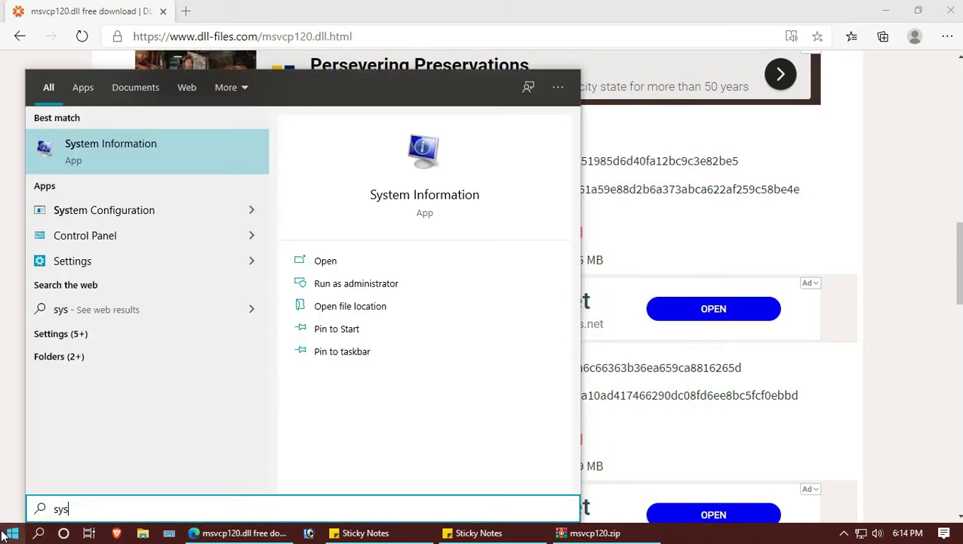
pyautogui.write('e')
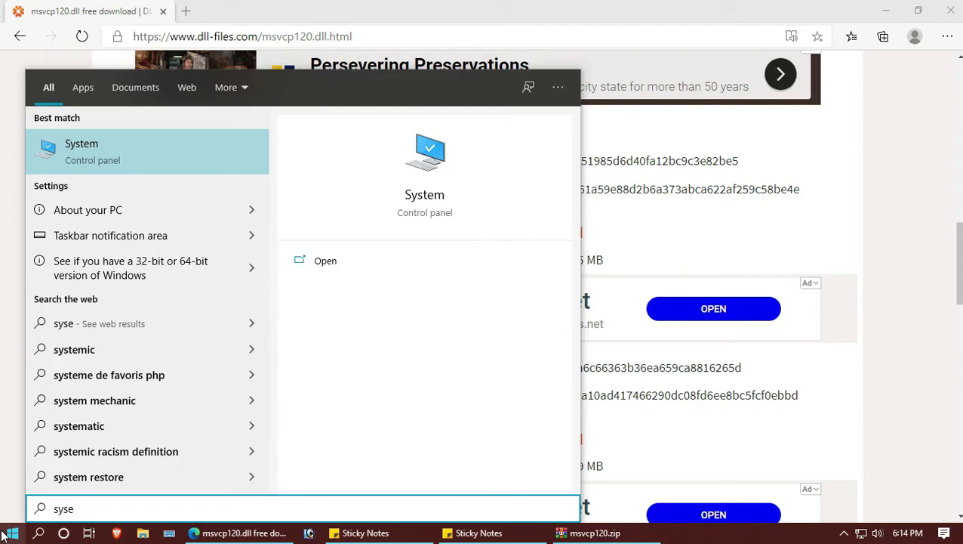
pyautogui.press('Return')
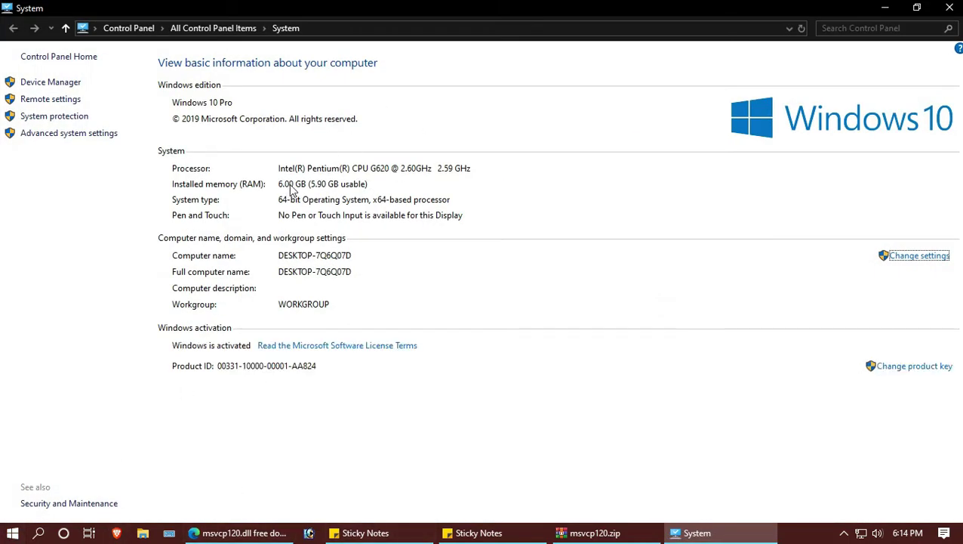
pyautogui.click(281, 200)
# Download the 64-bit msvcp120.dll 12.0.40664.0 zip and scroll to the installation instructions
pyautogui.click(884, 8)
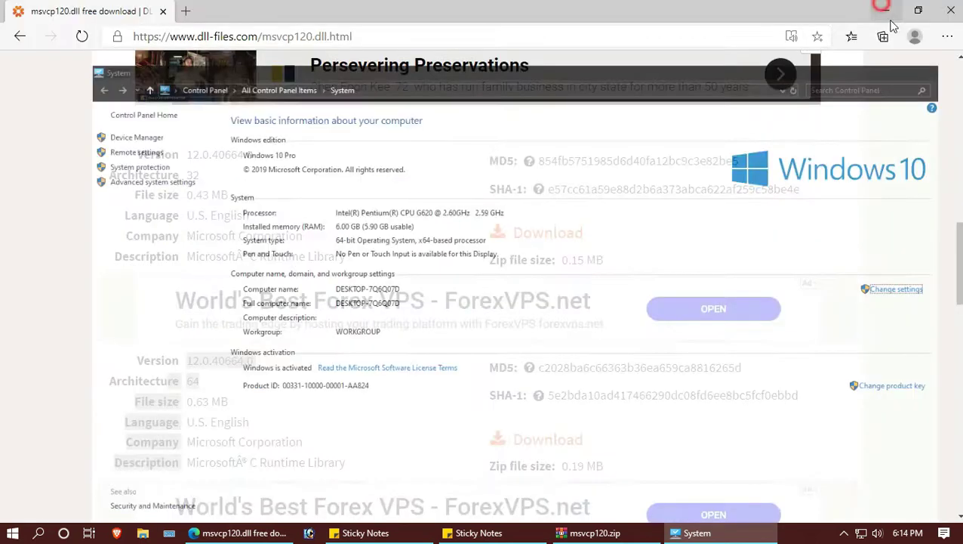
pyautogui.scroll(1, 234, 306)
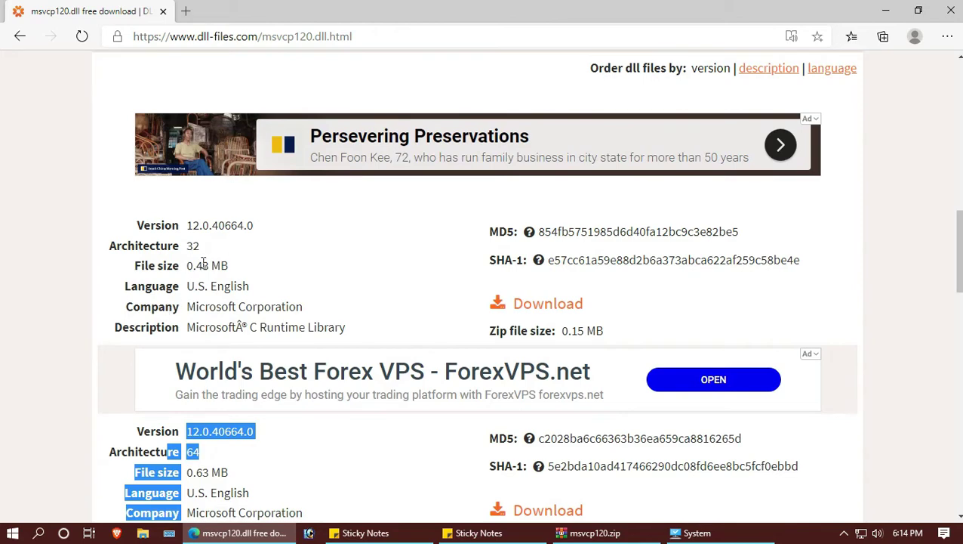
pyautogui.scroll(-3, 232, 262)
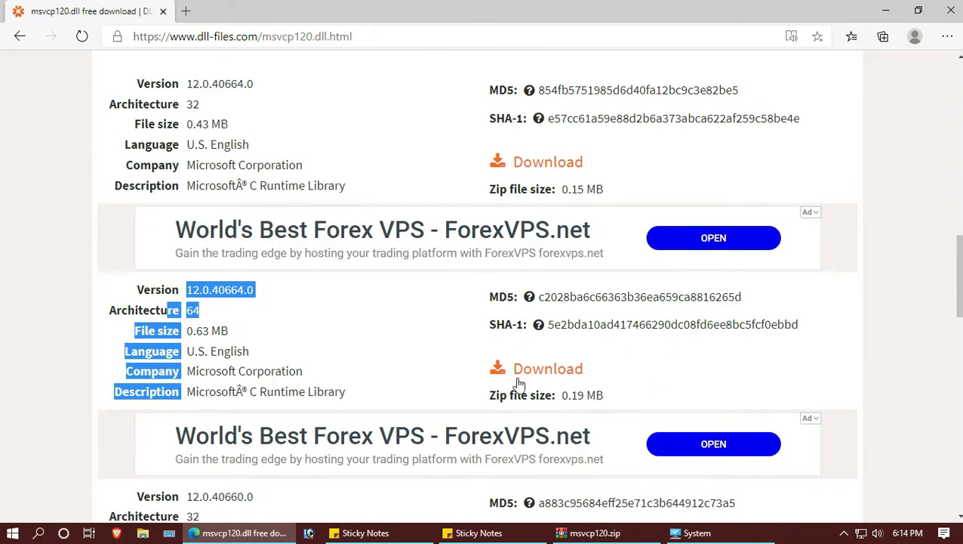
pyautogui.click(532, 374)
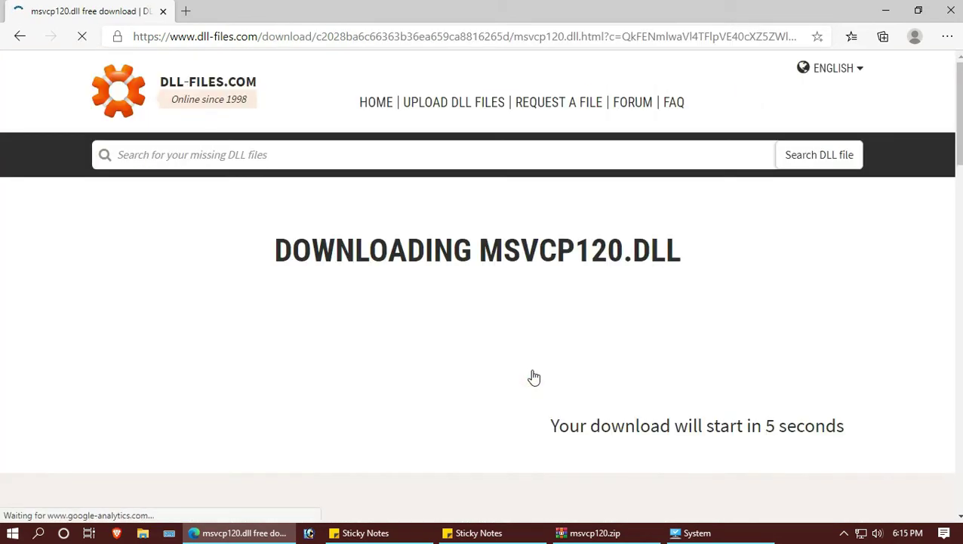
pyautogui.scroll(-6, 725, 466)
pyautogui.scroll(-5, 526, 384)
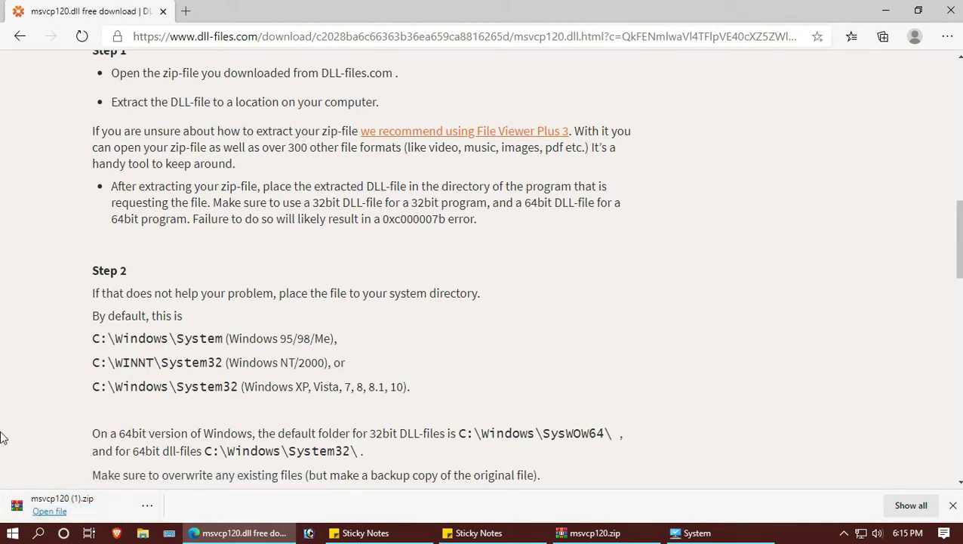
# Open msvcp120 (1).zip in WinRAR, select msvcp120.dll, and bring up File Explorer
pyautogui.click(43, 512)
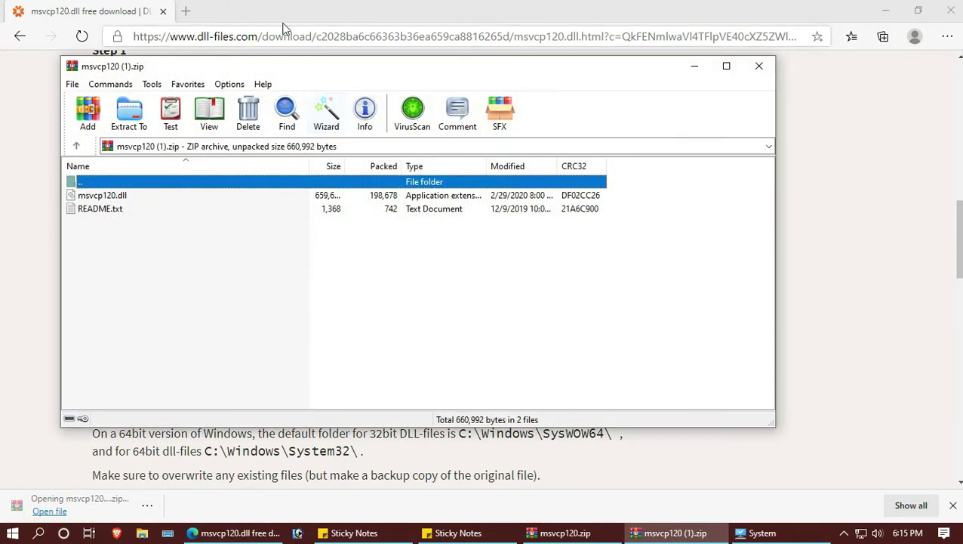
pyautogui.moveTo(206, 74); pyautogui.dragTo(450, 98)
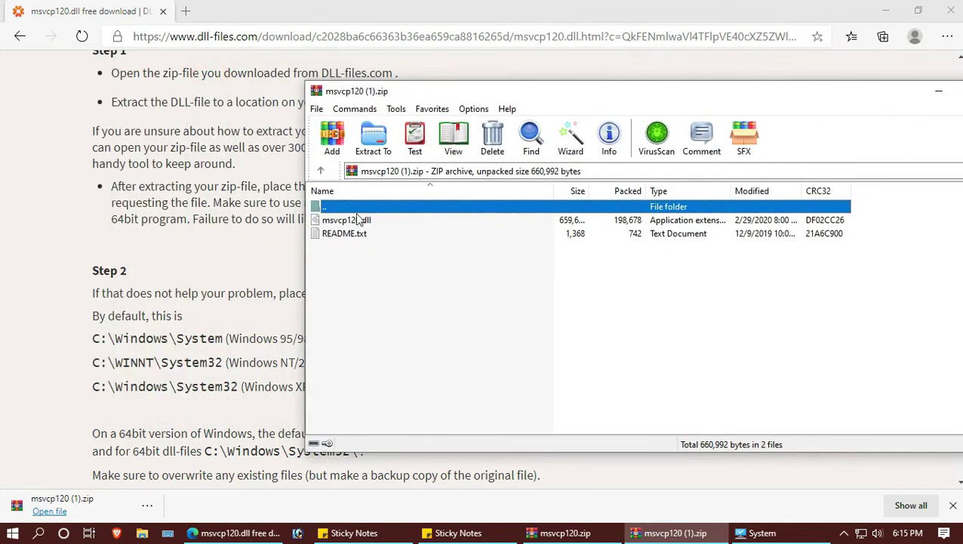
pyautogui.click(352, 219)
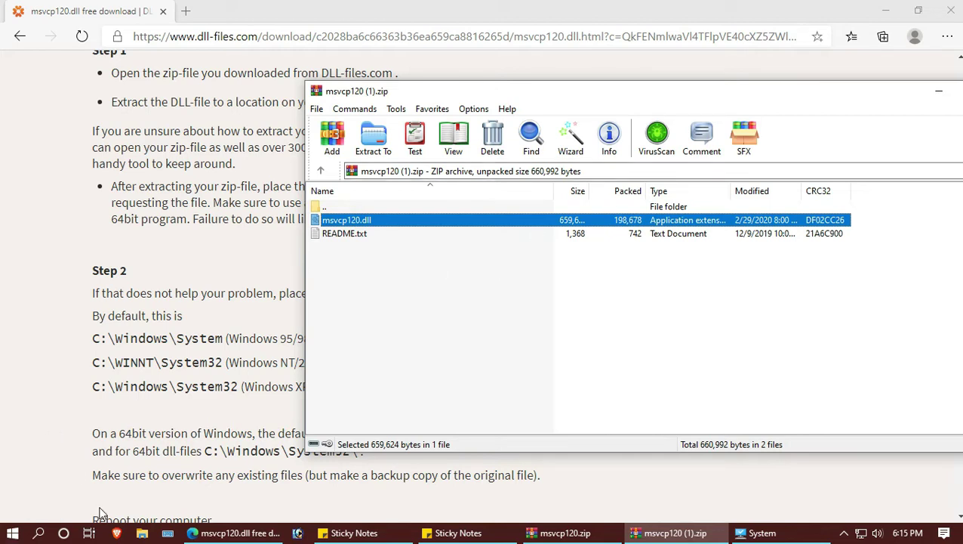
pyautogui.click(142, 533)
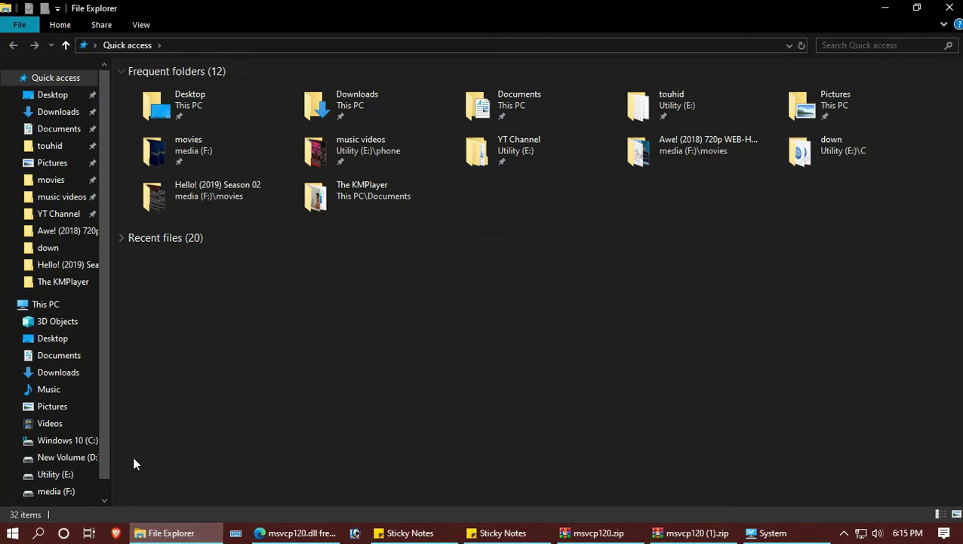
# Copy the 32-bit DLL folder path C:\Windows\SysWOW64\ from the instructions page
pyautogui.click(322, 533)
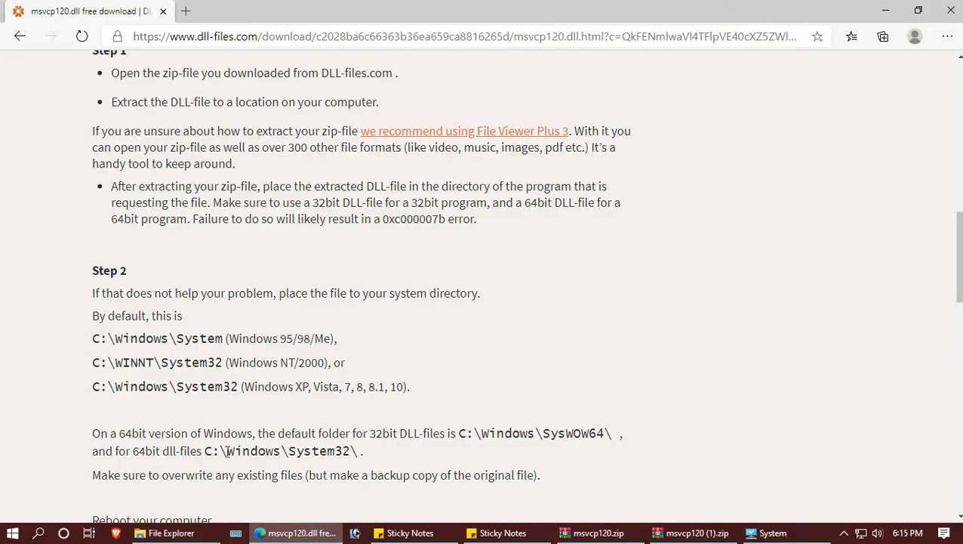
pyautogui.scroll(-1, 276, 446)
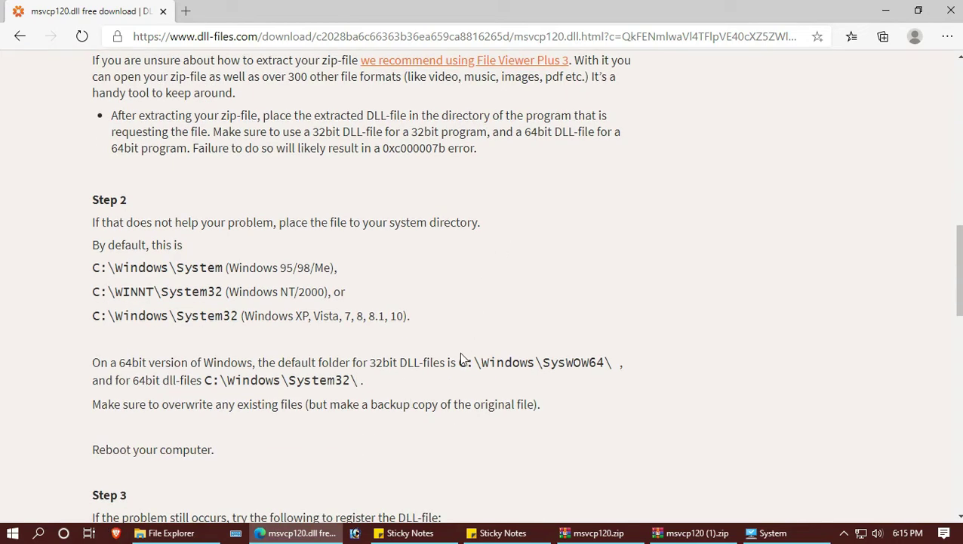
pyautogui.moveTo(462, 359); pyautogui.dragTo(612, 361)
pyautogui.hotkey('ctrl', 'c')
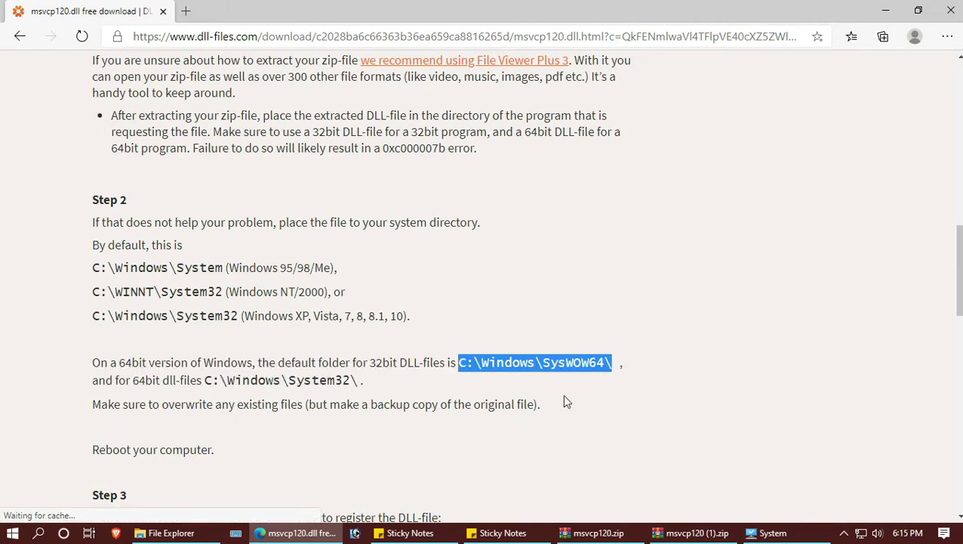
pyautogui.click(163, 534)
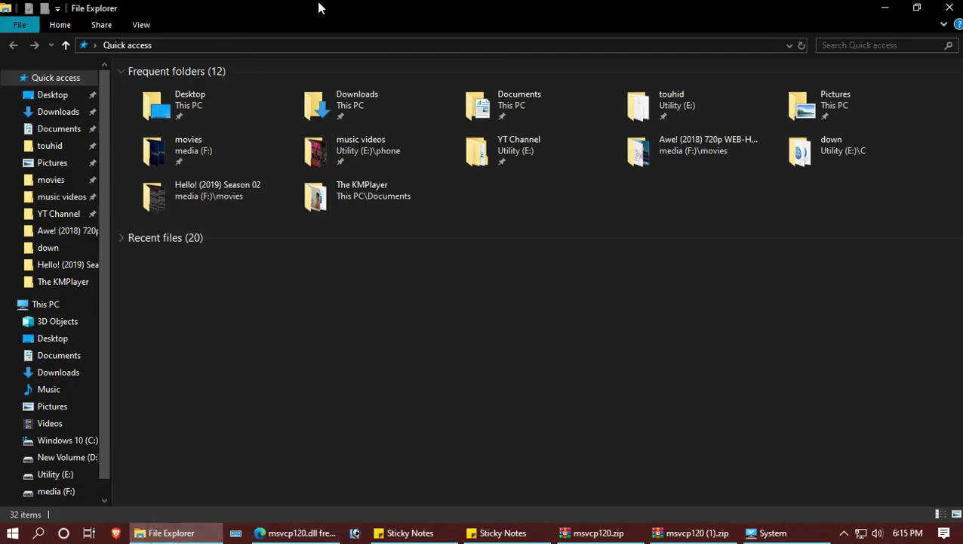
# Paste C:\Windows\SysWOW64 into the Explorer address bar to open that folder
pyautogui.click(255, 46)
pyautogui.hotkey('ctrl', 'v')
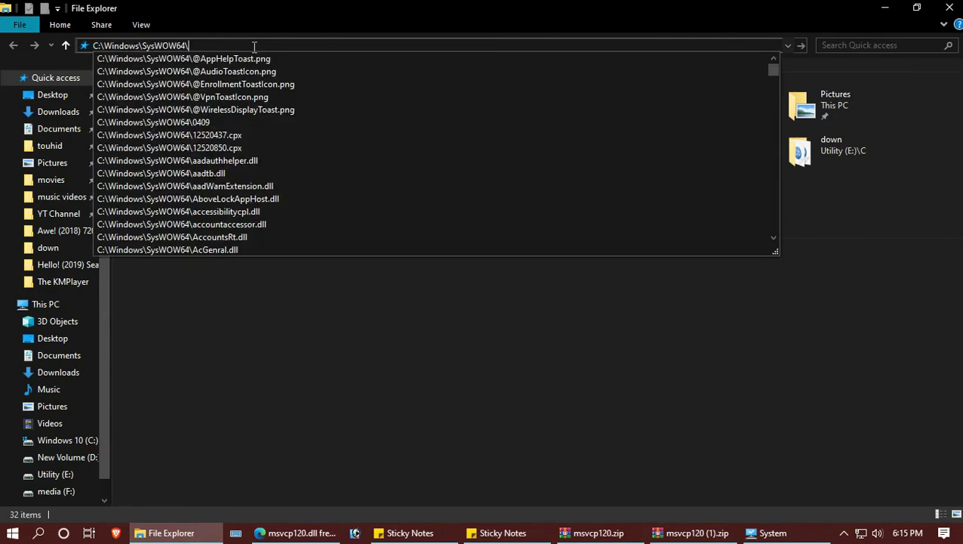
pyautogui.press('Return')
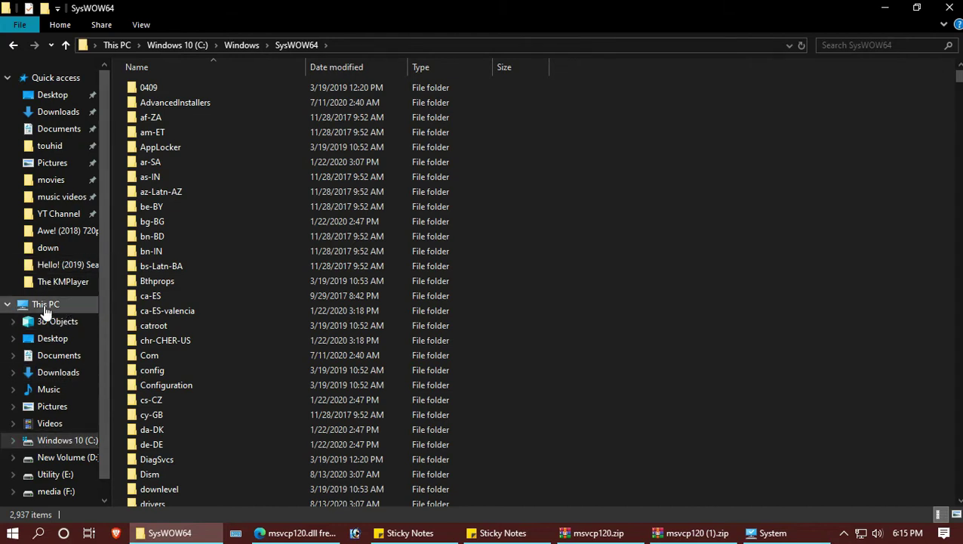
# Browse from This PC through Windows 10 (C:) and Windows into SysWOW64
pyautogui.click(119, 46)
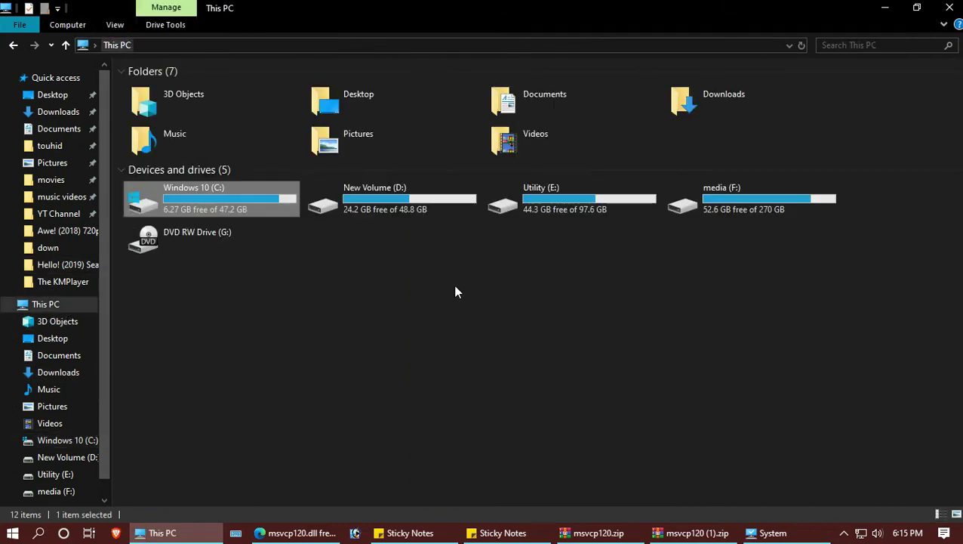
pyautogui.doubleClick(239, 203)
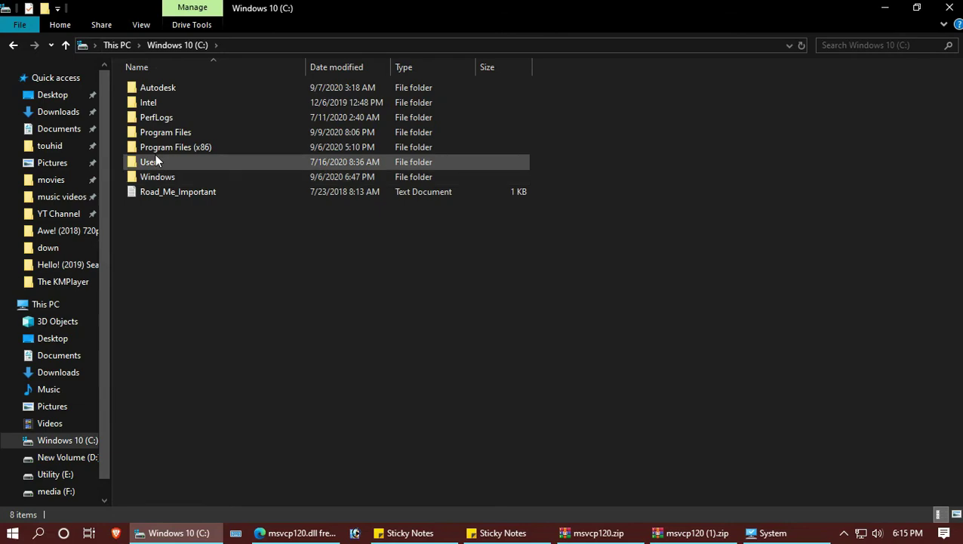
pyautogui.doubleClick(175, 180)
pyautogui.scroll(-17, 212, 359)
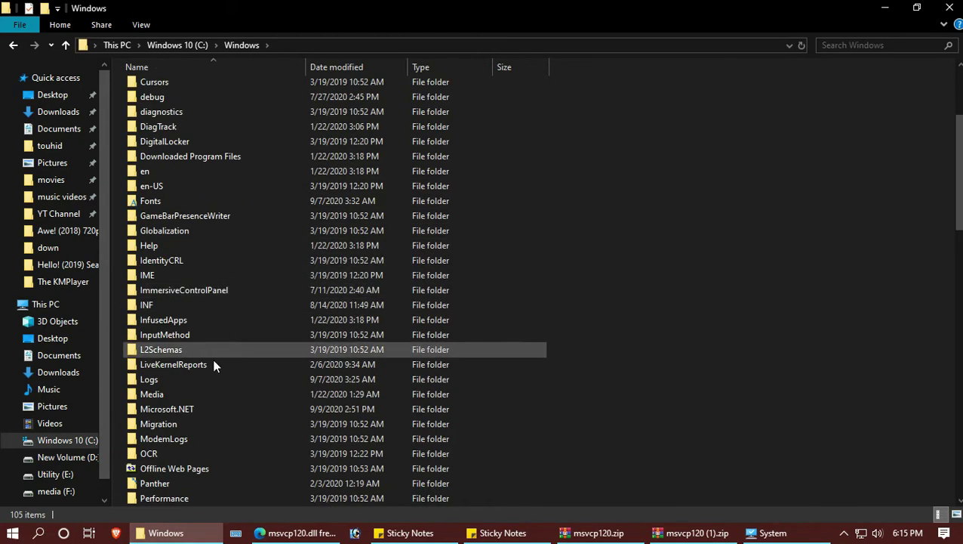
pyautogui.scroll(-4, 212, 367)
pyautogui.scroll(1, 212, 368)
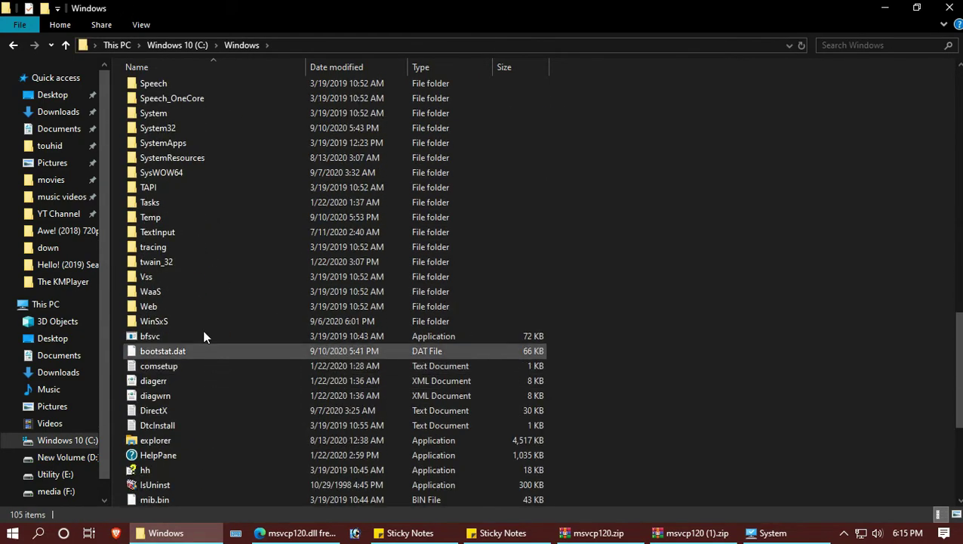
pyautogui.doubleClick(222, 173)
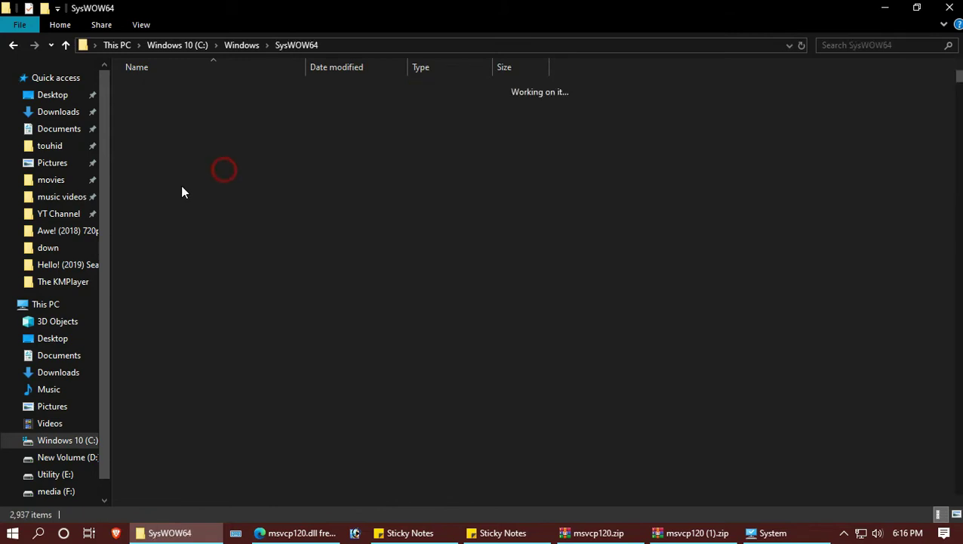
pyautogui.scroll(-3, 679, 393)
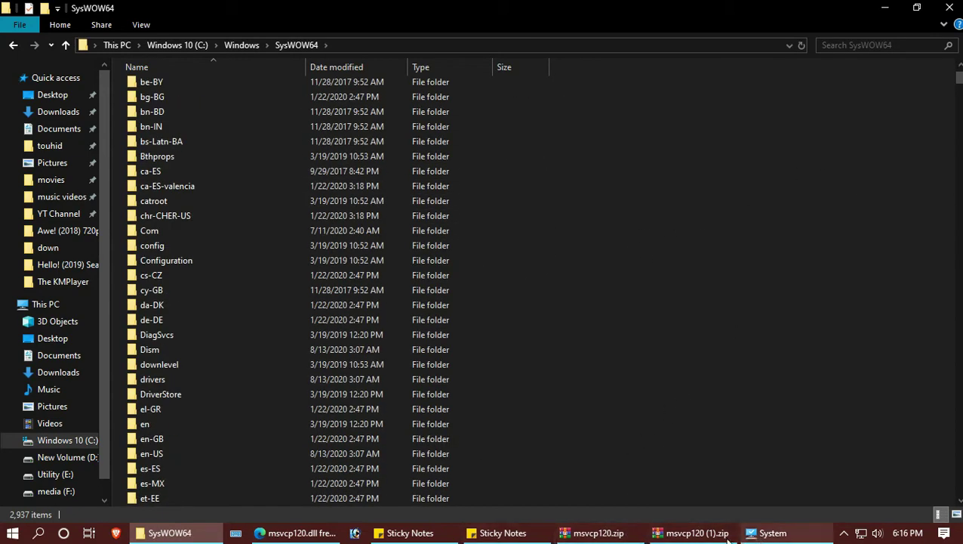
# Drag msvcp120.dll from the WinRAR archive into C:\Windows\SysWOW64, granting administrator permission
pyautogui.click(678, 523)
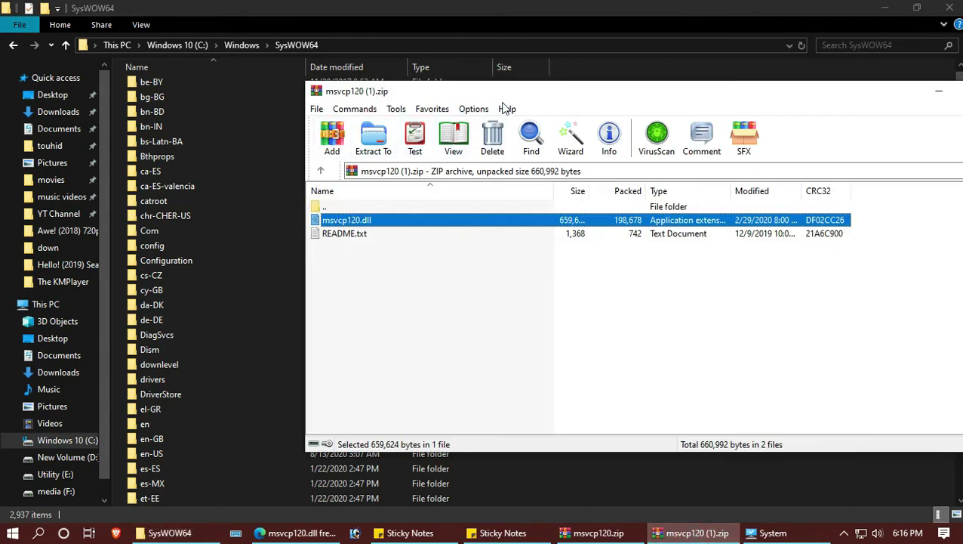
pyautogui.moveTo(514, 92); pyautogui.dragTo(80, 70)
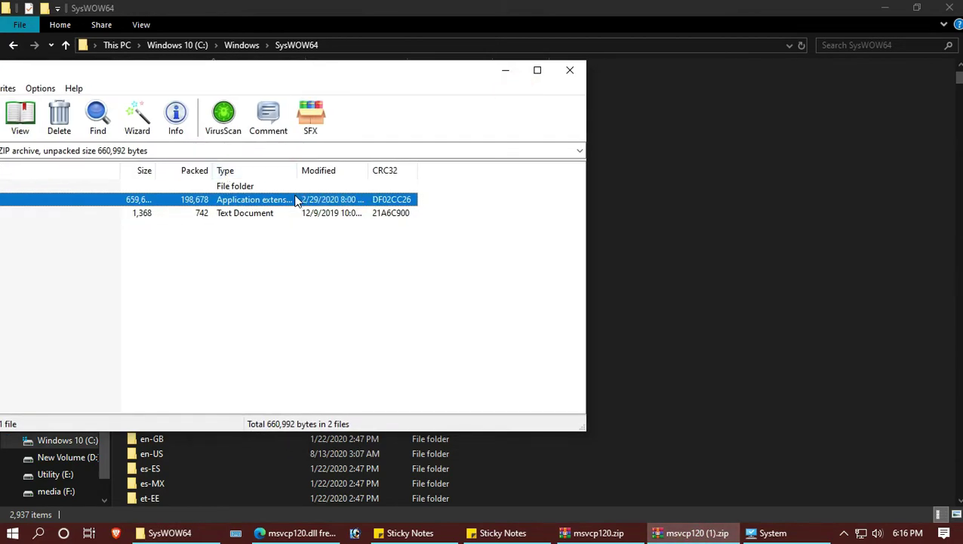
pyautogui.moveTo(273, 199); pyautogui.dragTo(659, 211)
pyautogui.moveTo(753, 216); pyautogui.dragTo(751, 218)
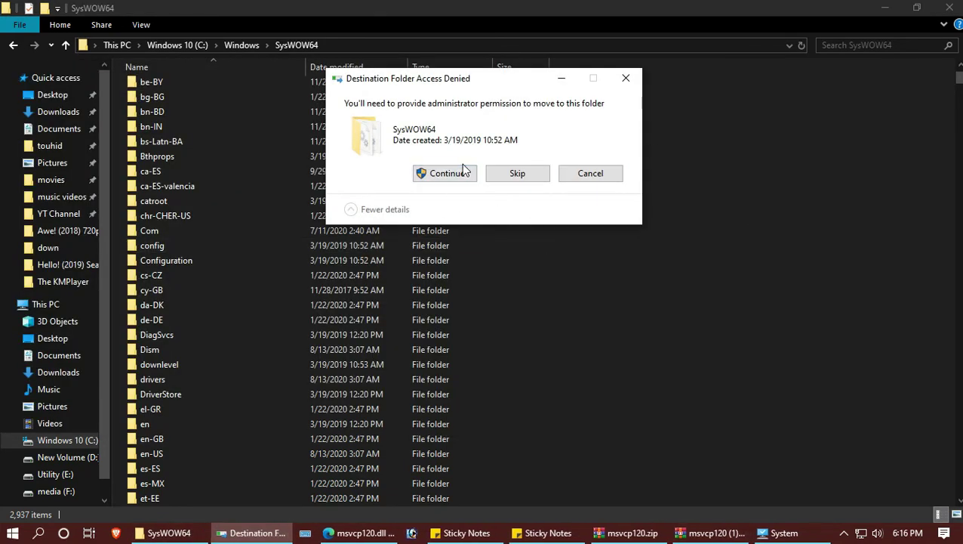
pyautogui.click(425, 179)
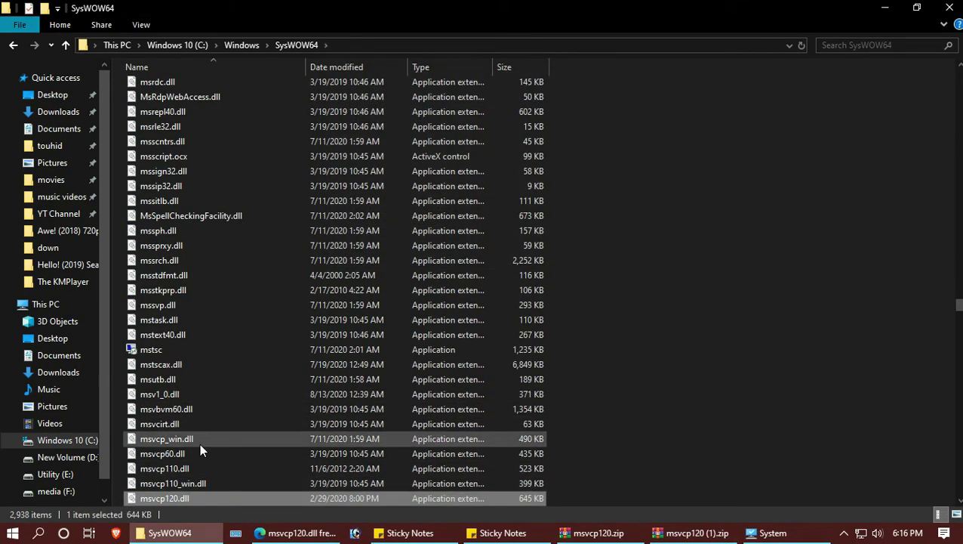
pyautogui.scroll(-1, 188, 461)
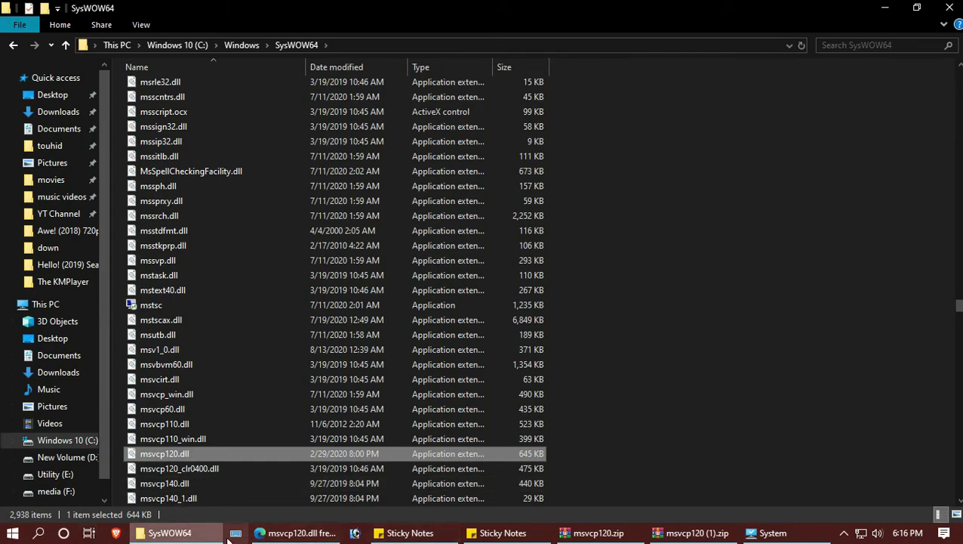
# Copy the 64-bit DLL folder path C:\Windows\System32\ from the instructions page
pyautogui.click(259, 533)
pyautogui.scroll(-1, 227, 354)
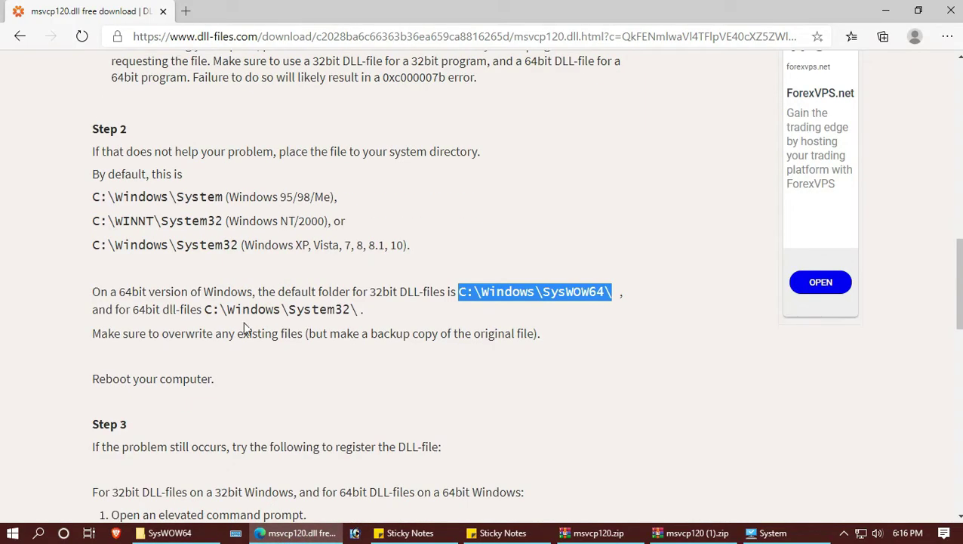
pyautogui.moveTo(361, 310); pyautogui.dragTo(198, 315)
pyautogui.hotkey('ctrl', 'c')
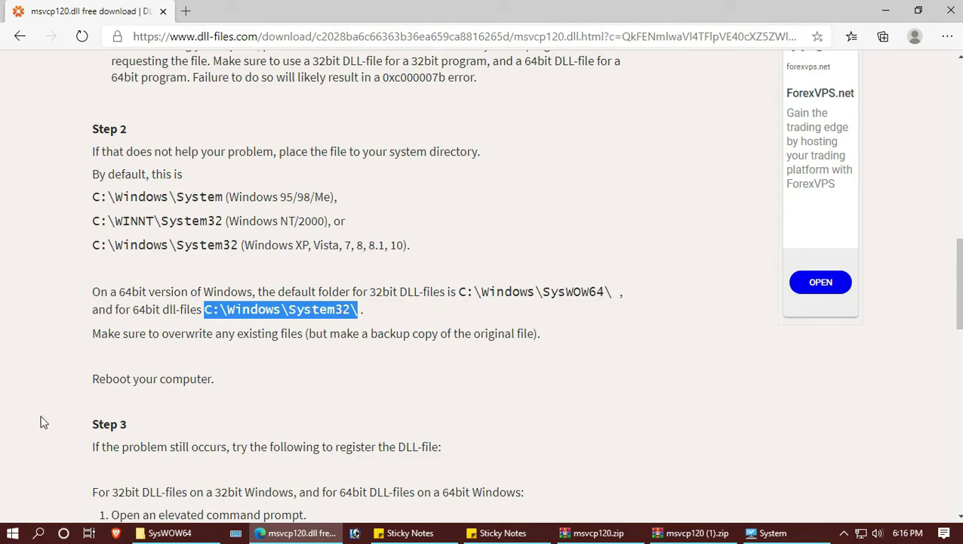
pyautogui.click(169, 533)
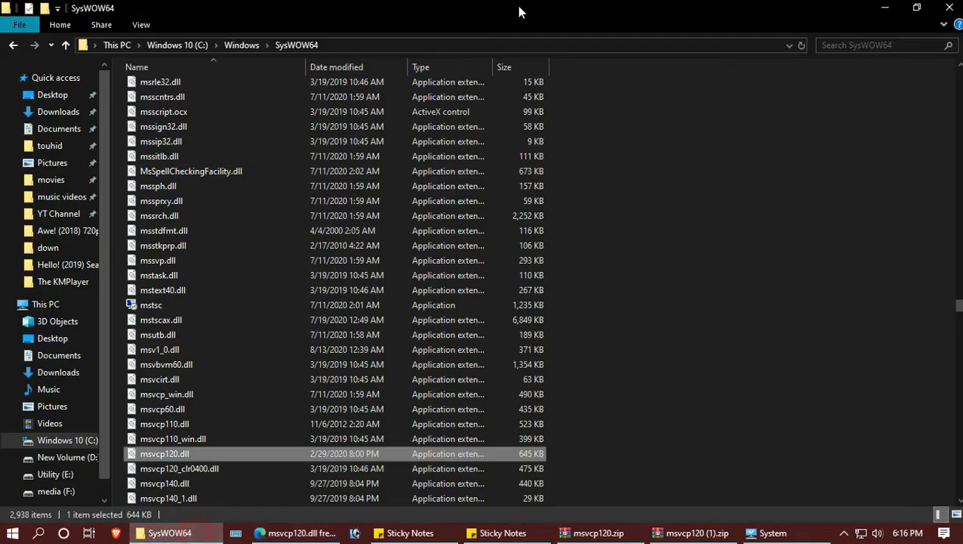
# Paste the System32 path into the Explorer address bar to open C:\Windows\System32
pyautogui.click(368, 46)
pyautogui.hotkey('ctrl', 'v')
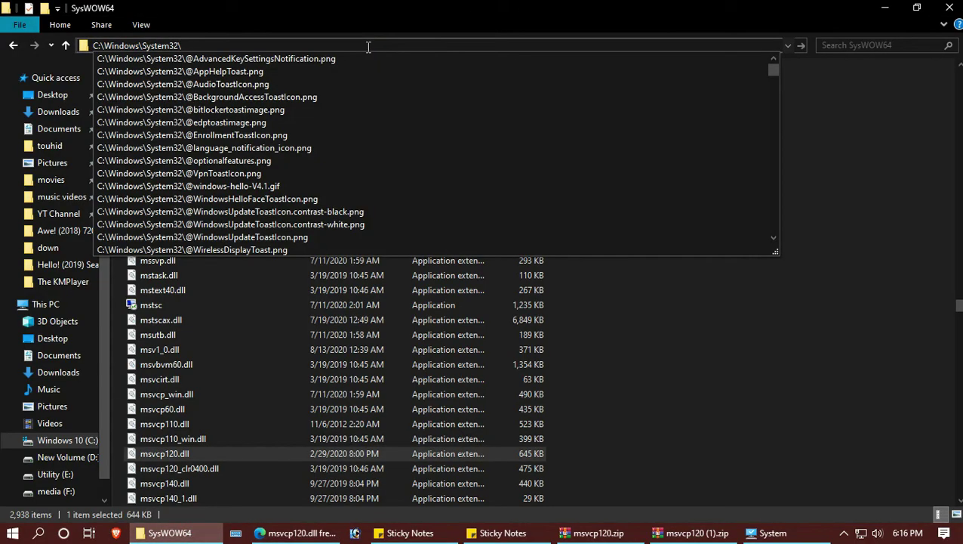
pyautogui.press('Return')
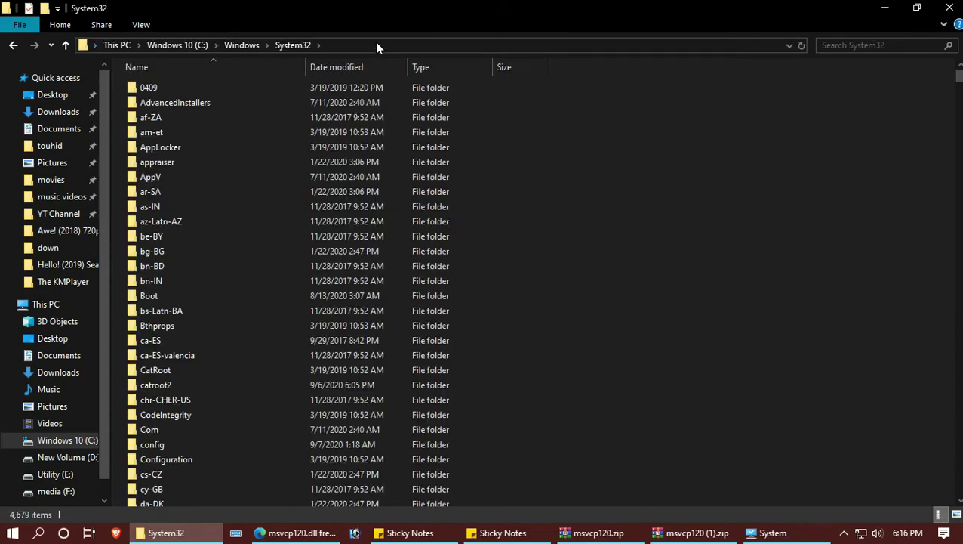
pyautogui.scroll(-3, 579, 145)
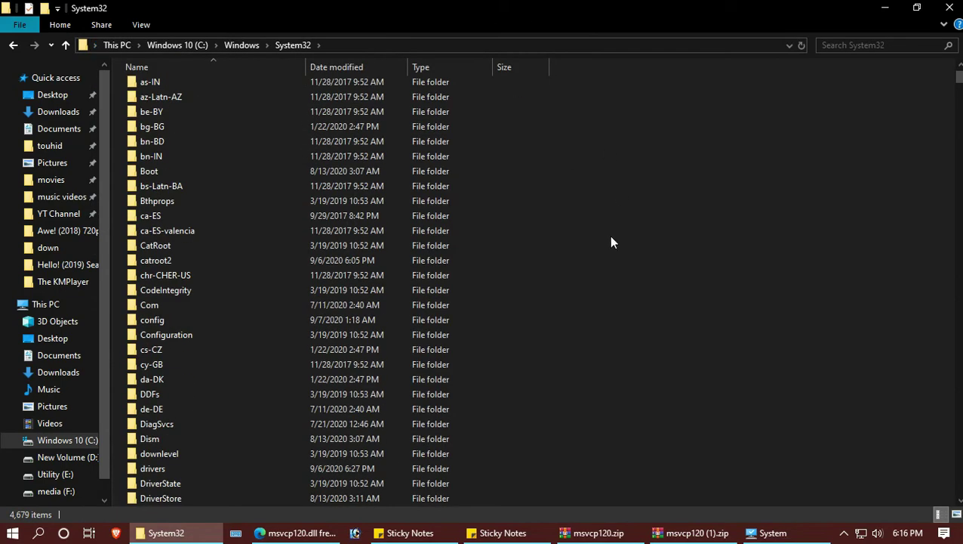
# Drag msvcp120.dll from WinRAR into System32, leaving the replace-or-skip prompt unanswered
pyautogui.click(661, 533)
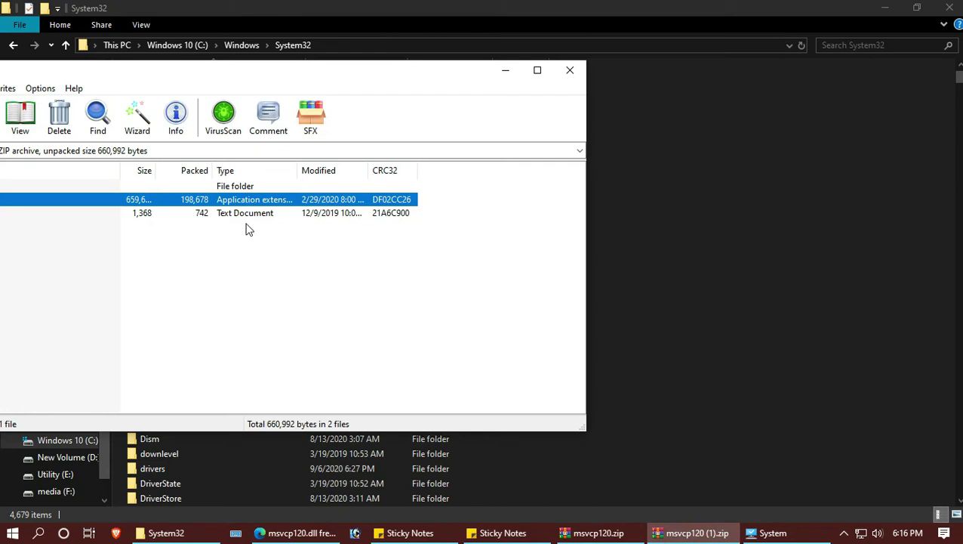
pyautogui.moveTo(198, 208); pyautogui.dragTo(700, 203)
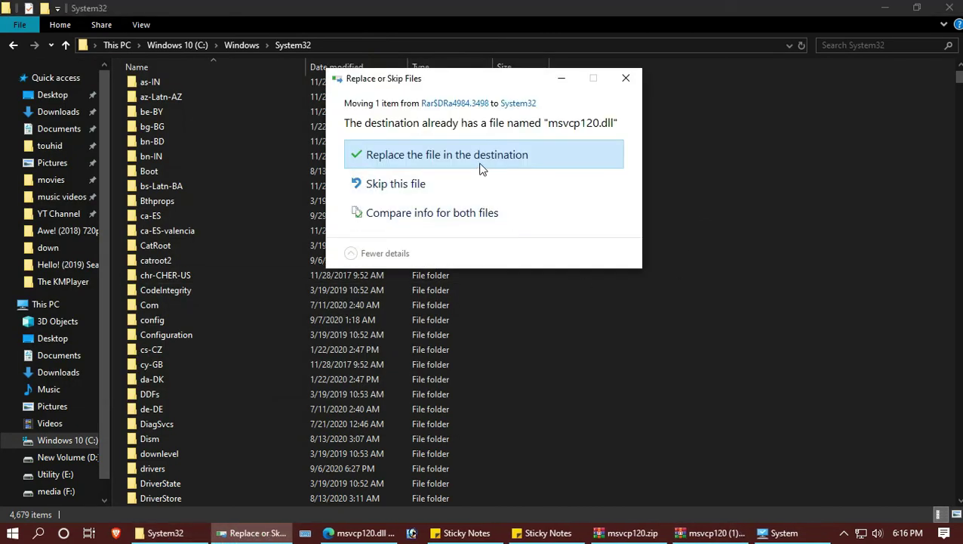
pyautogui.click(561, 78)
pyautogui.scroll(-10, 442, 352)
pyautogui.scroll(-20, 458, 335)
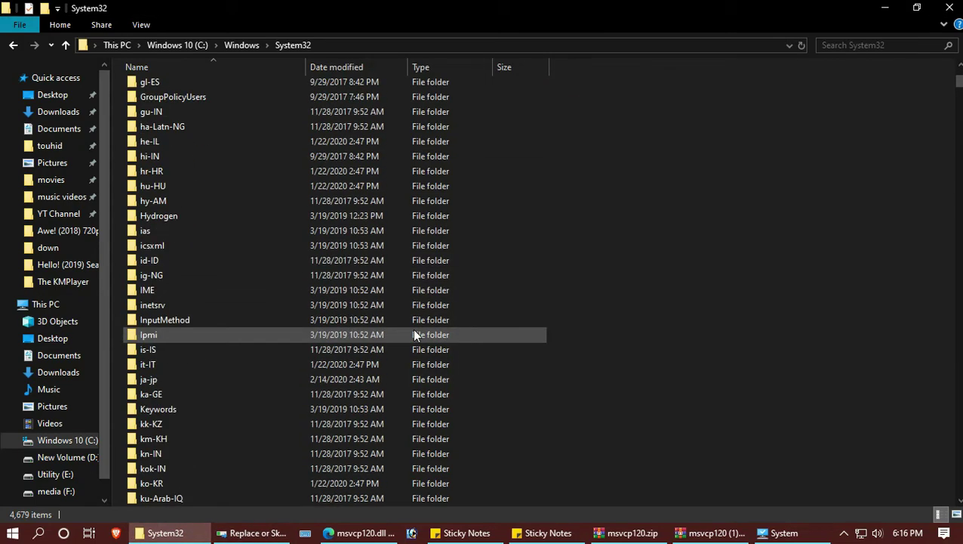
# Search System32 for msvcp120 and cut the existing msvcp120.dll from the results
pyautogui.click(876, 46)
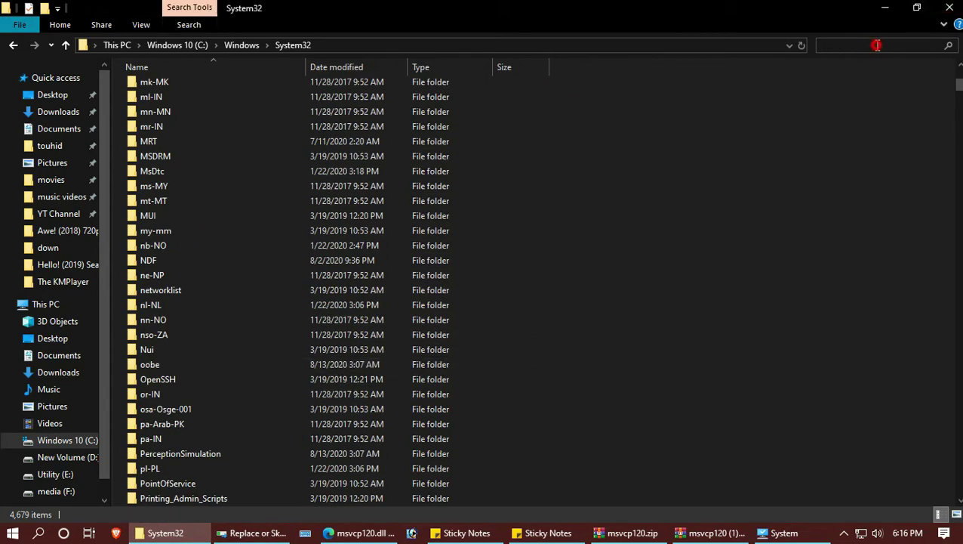
pyautogui.write('msvcp')
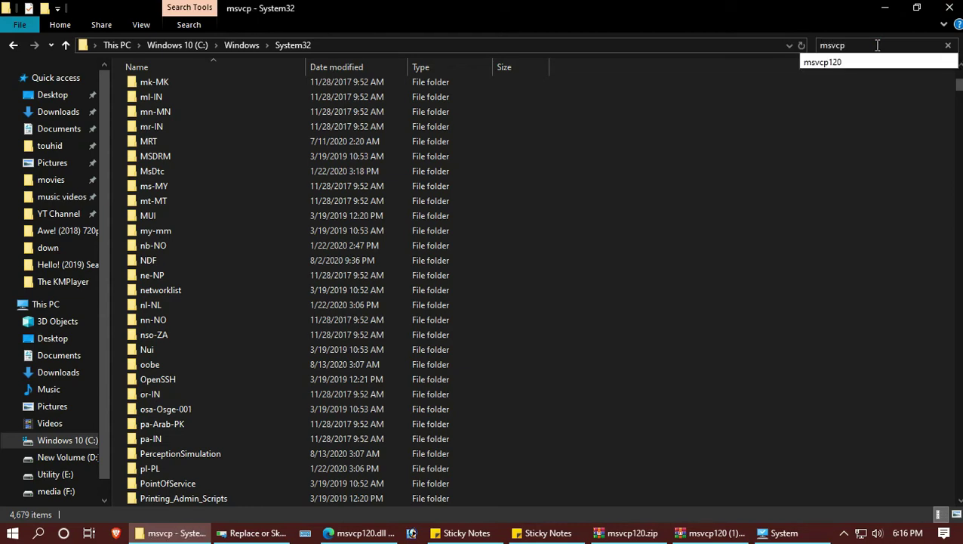
pyautogui.write('120')
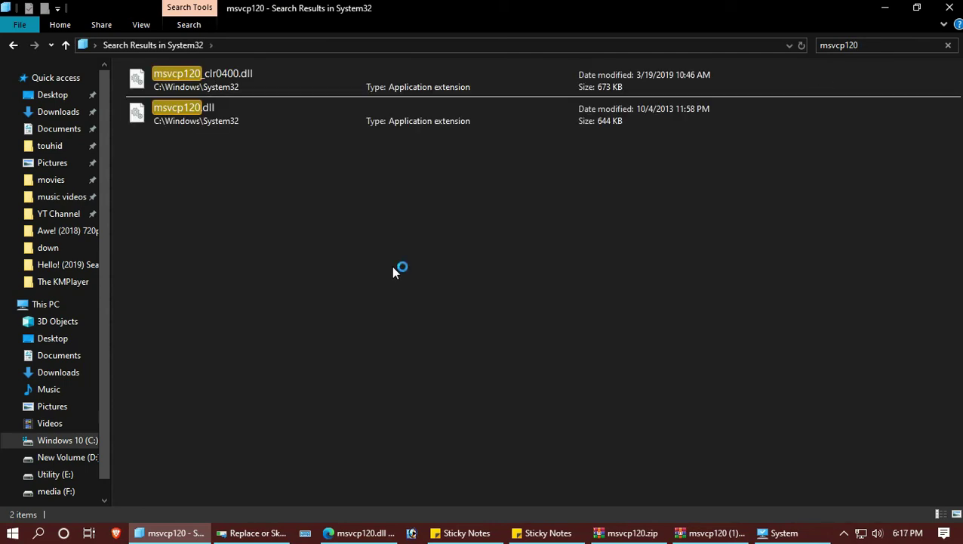
pyautogui.rightClick(469, 115)
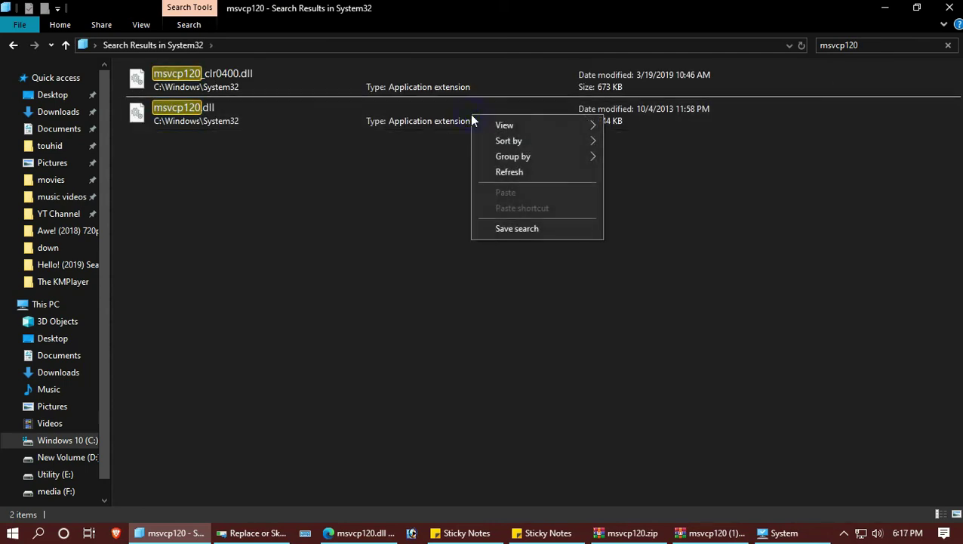
pyautogui.rightClick(401, 114)
pyautogui.rightClick(374, 114)
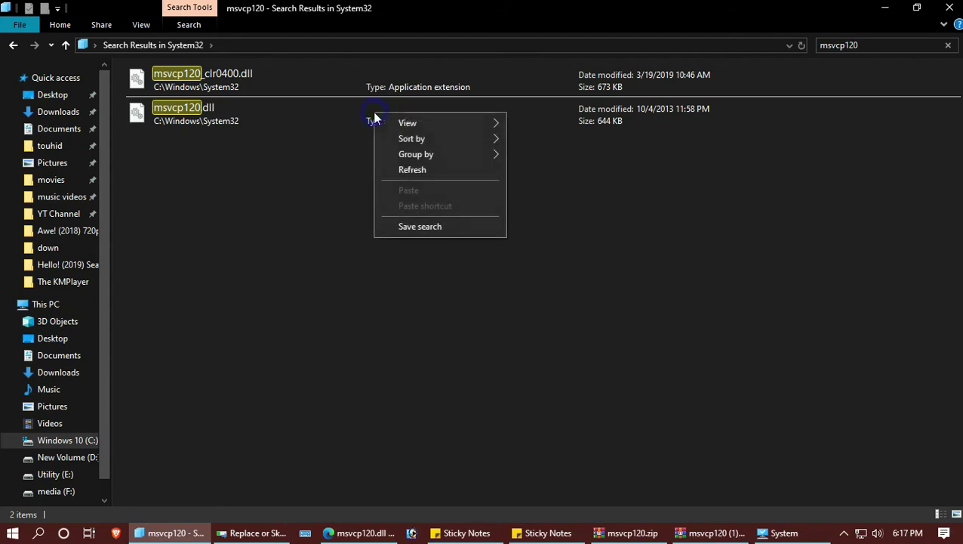
pyautogui.rightClick(160, 114)
pyautogui.click(202, 273)
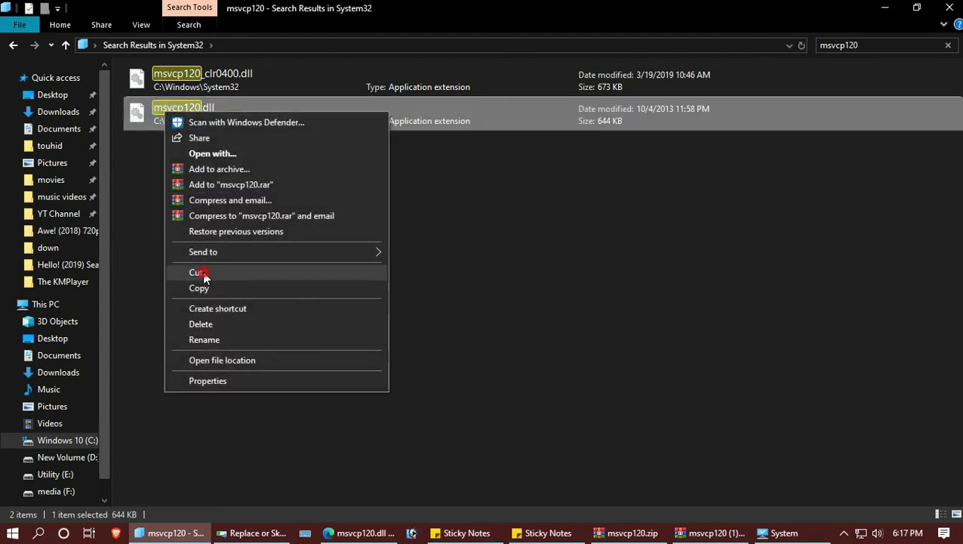
# Create a desktop folder named New folder (2) and open it
pyautogui.click(885, 7)
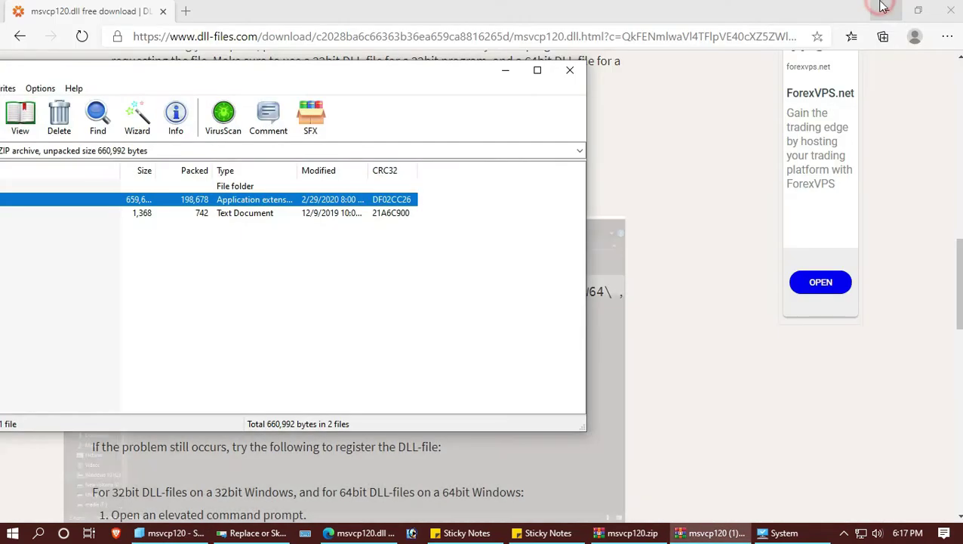
pyautogui.press('super+d')
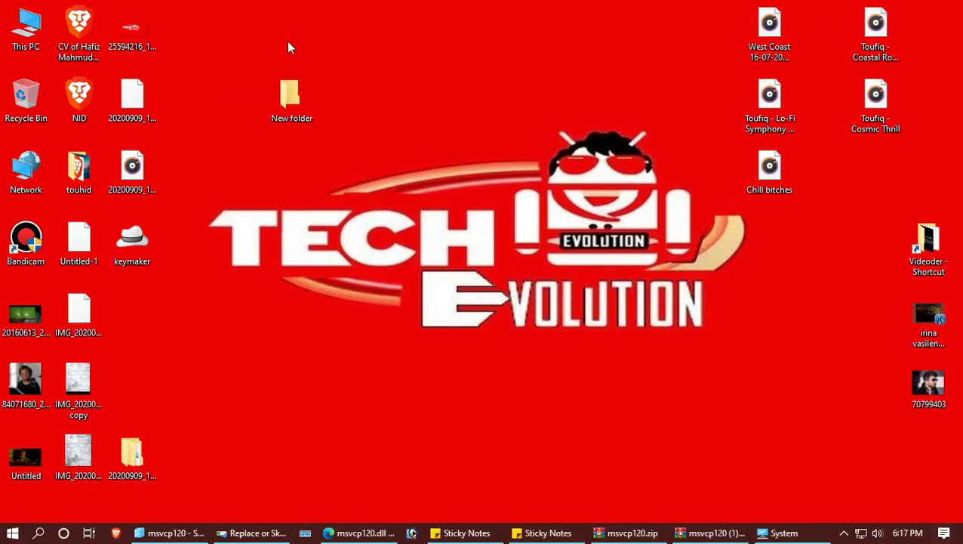
pyautogui.rightClick(254, 332)
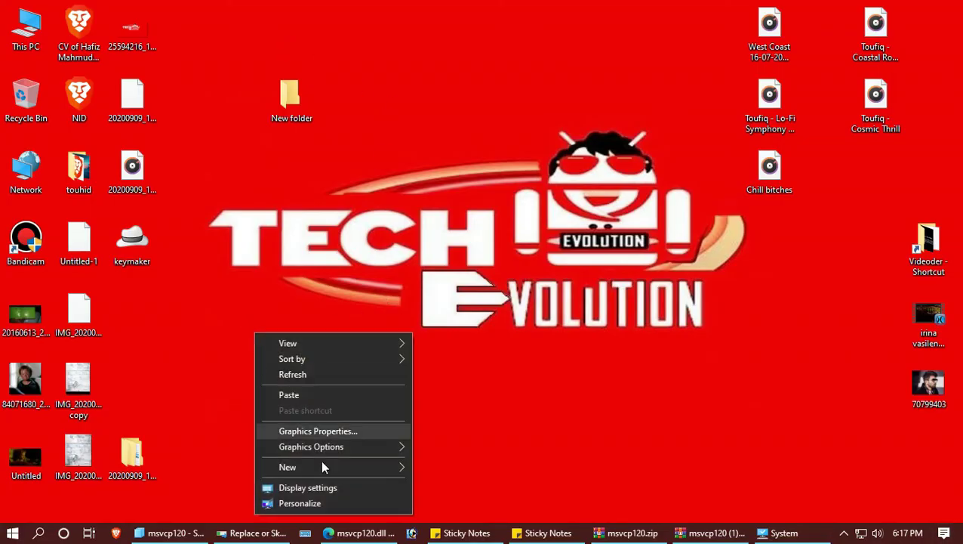
pyautogui.moveTo(359, 466)
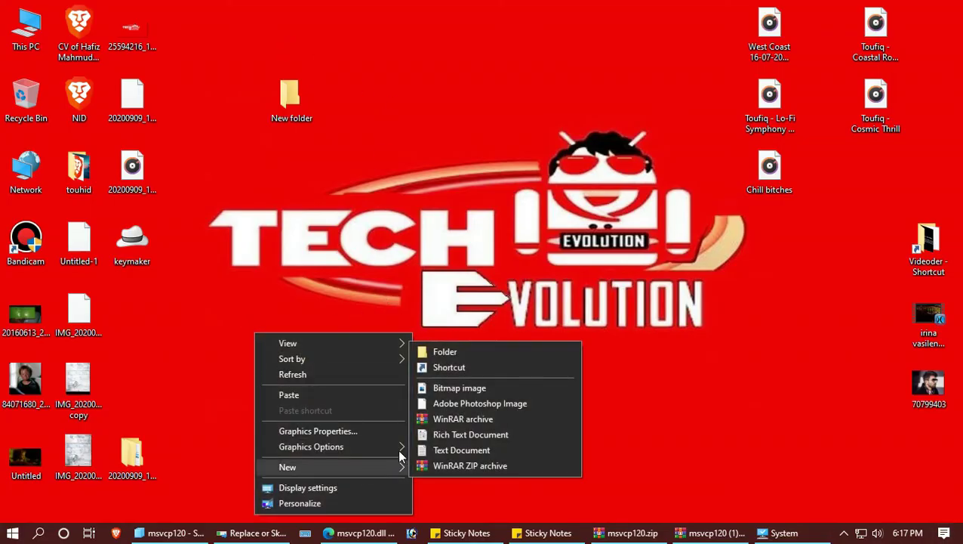
pyautogui.click(438, 349)
pyautogui.click(305, 384)
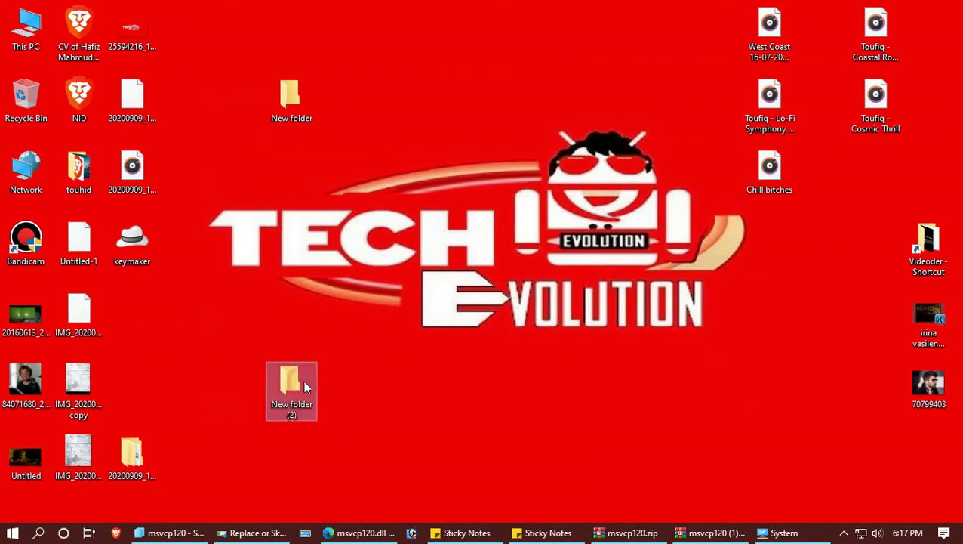
pyautogui.doubleClick(305, 386)
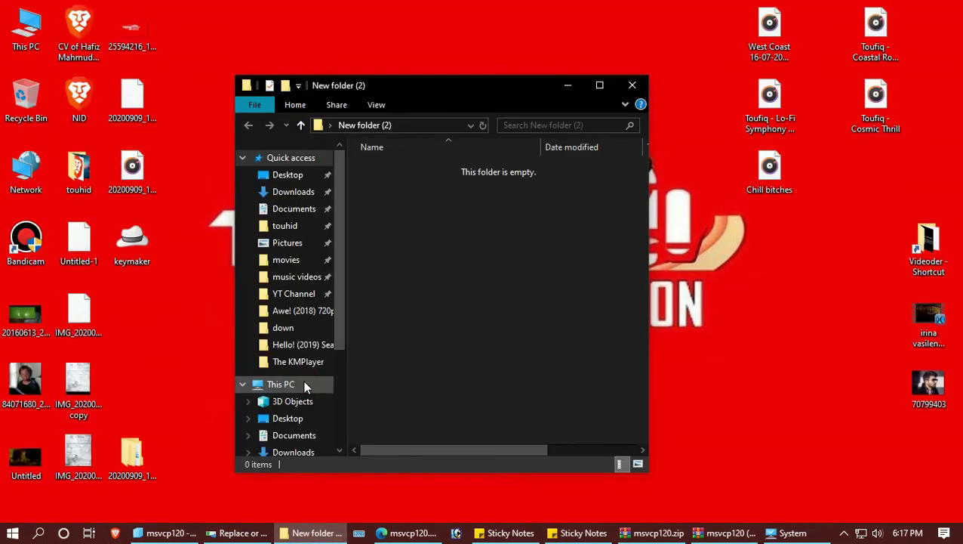
# Move the old msvcp120.dll into New folder (2), granting administrator permission, and return to the System window
pyautogui.click(600, 86)
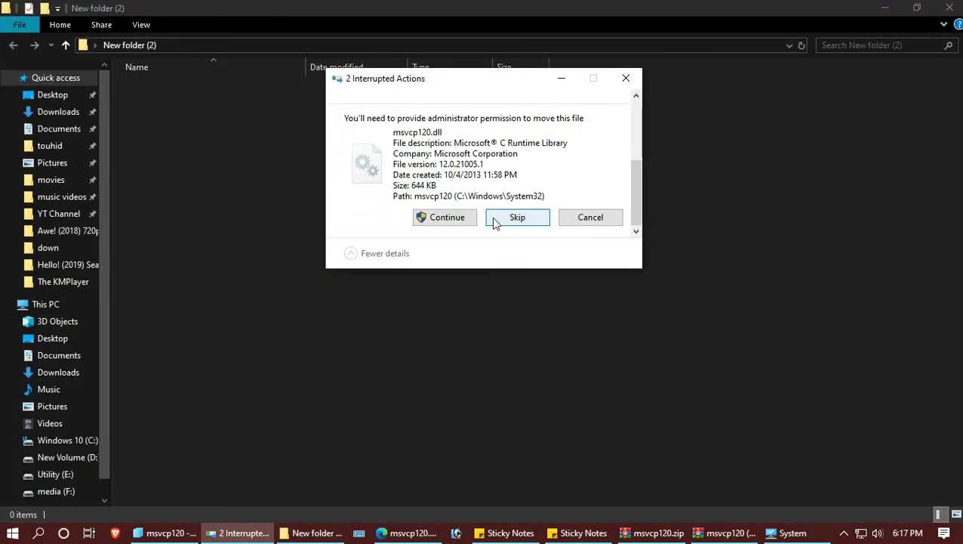
pyautogui.click(447, 218)
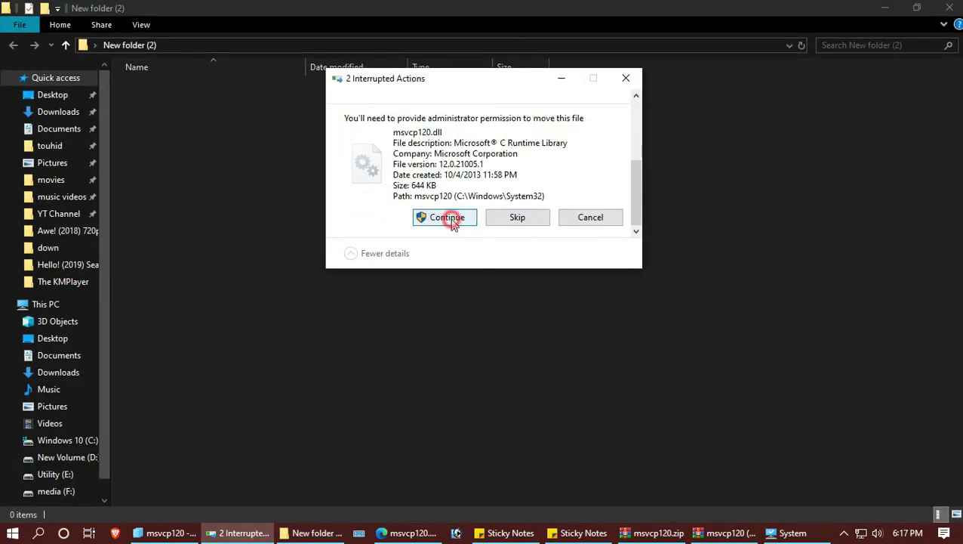
pyautogui.click(369, 366)
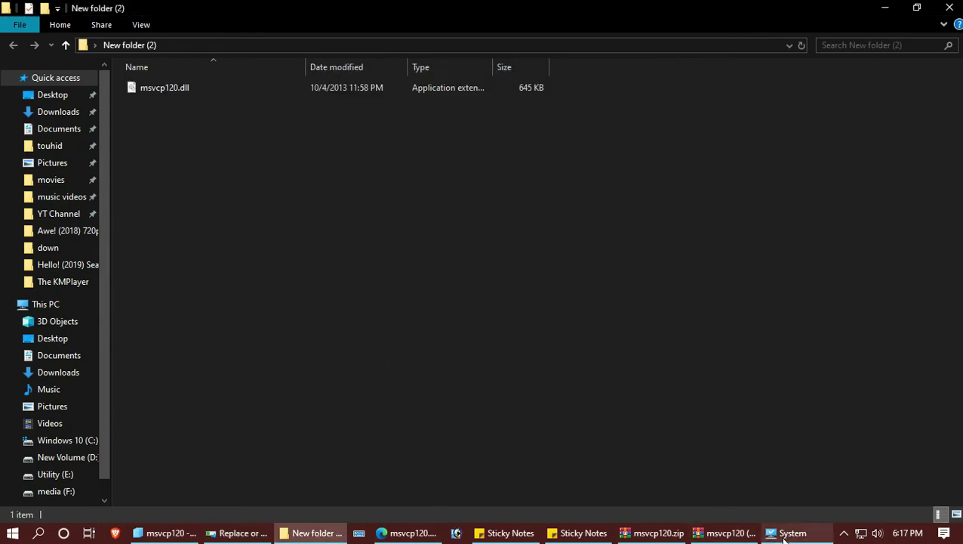
pyautogui.moveTo(792, 532)
pyautogui.click(755, 482)
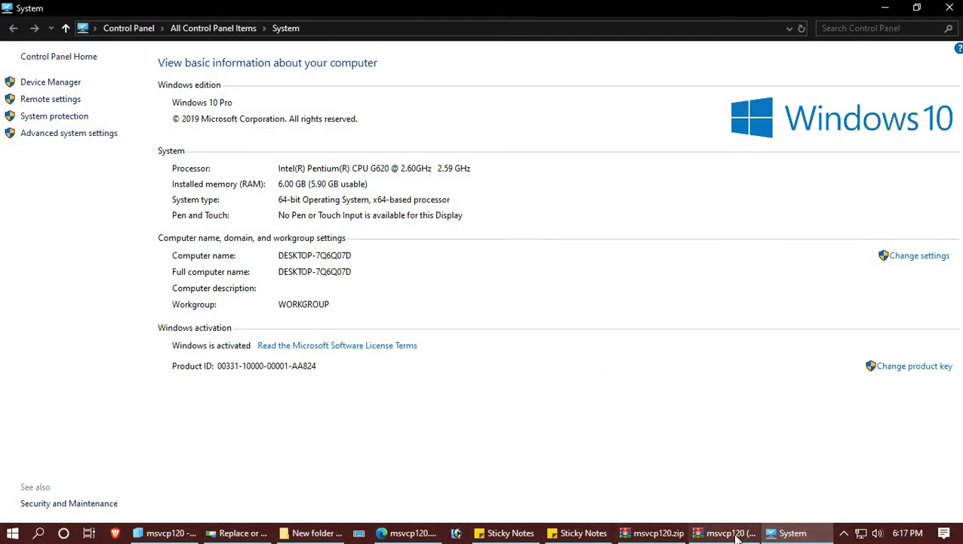